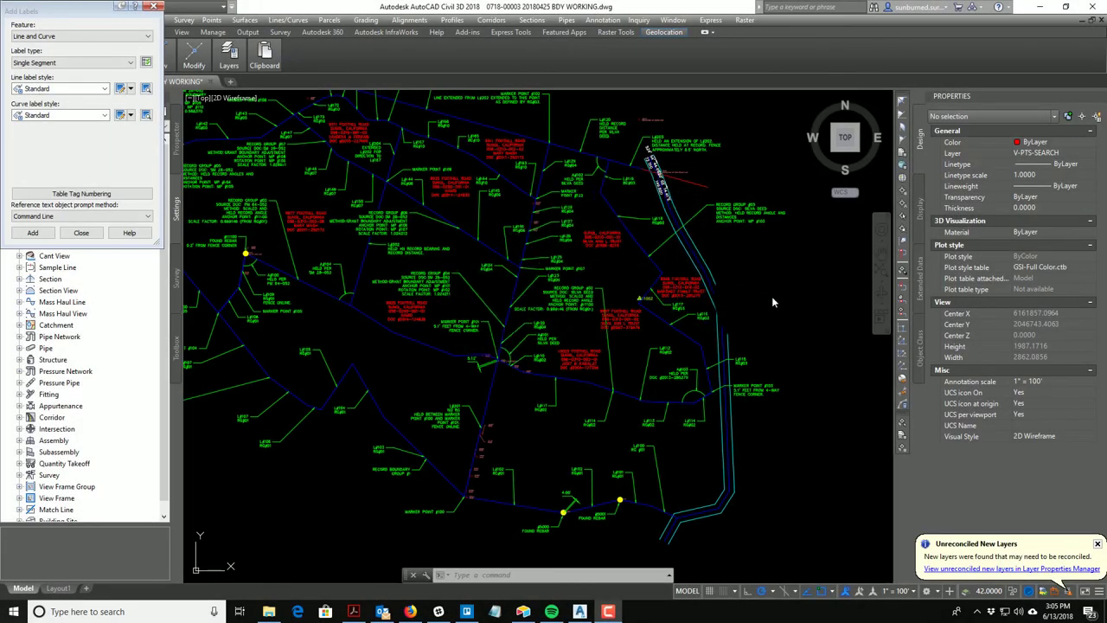
Select the three parallel road polylines along the parcels' east side and examine their course.
{"action": "scroll", "coordinate": [742, 324], "scroll_direction": "down", "scroll_amount": 3}
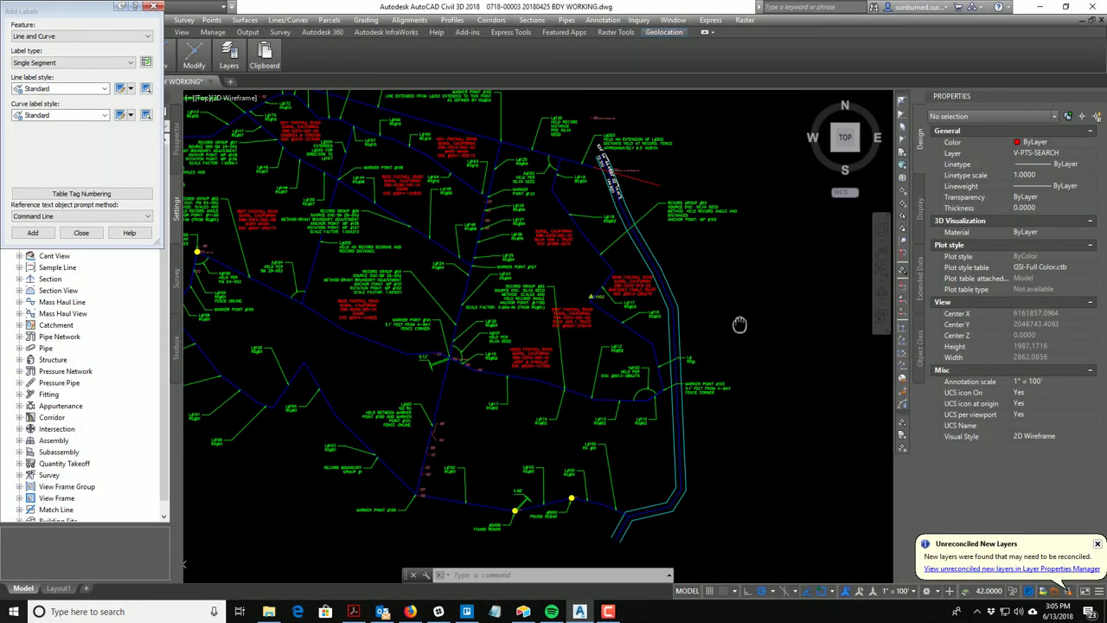
{"action": "scroll", "coordinate": [742, 324], "scroll_direction": "up", "scroll_amount": 2}
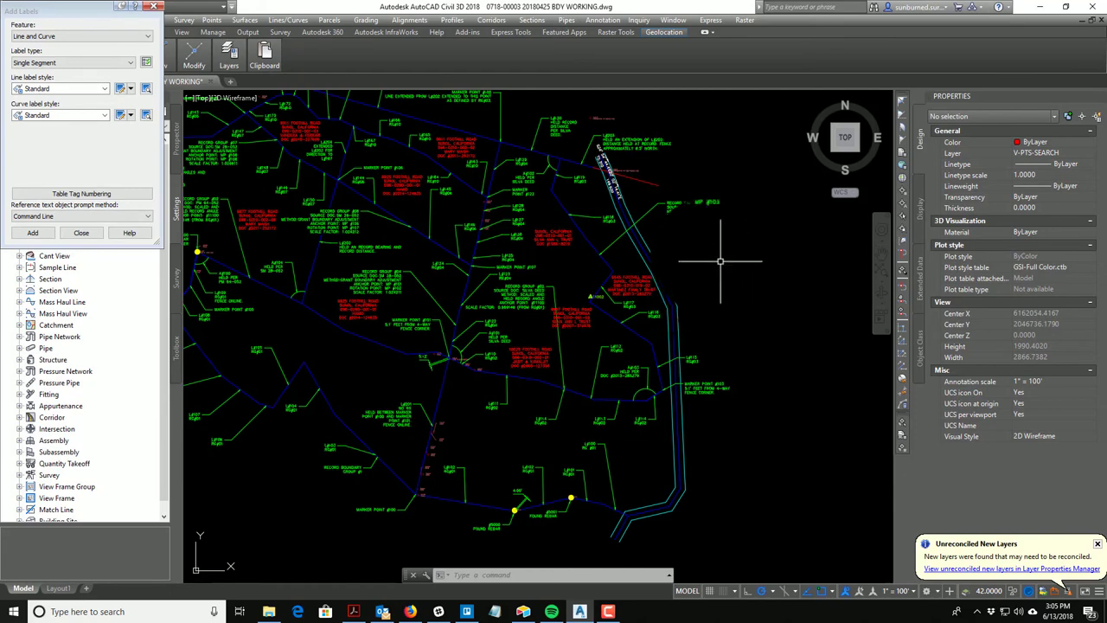
{"action": "left_click", "coordinate": [697, 303]}
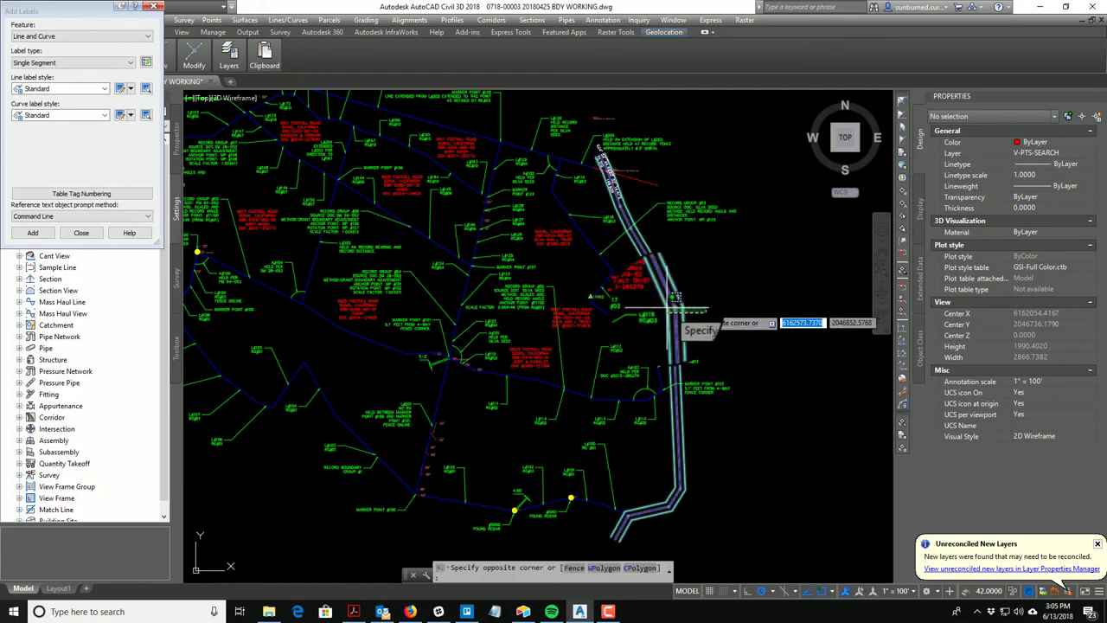
{"action": "left_click", "coordinate": [655, 307]}
{"action": "scroll", "coordinate": [652, 319], "scroll_direction": "up", "scroll_amount": 4}
{"action": "scroll", "coordinate": [728, 304], "scroll_direction": "down", "scroll_amount": 4}
{"action": "middle_click_drag", "start_coordinate": [768, 339], "coordinate": [723, 317]}
{"action": "key", "text": "Escape"}
{"action": "left_click", "coordinate": [698, 309]}
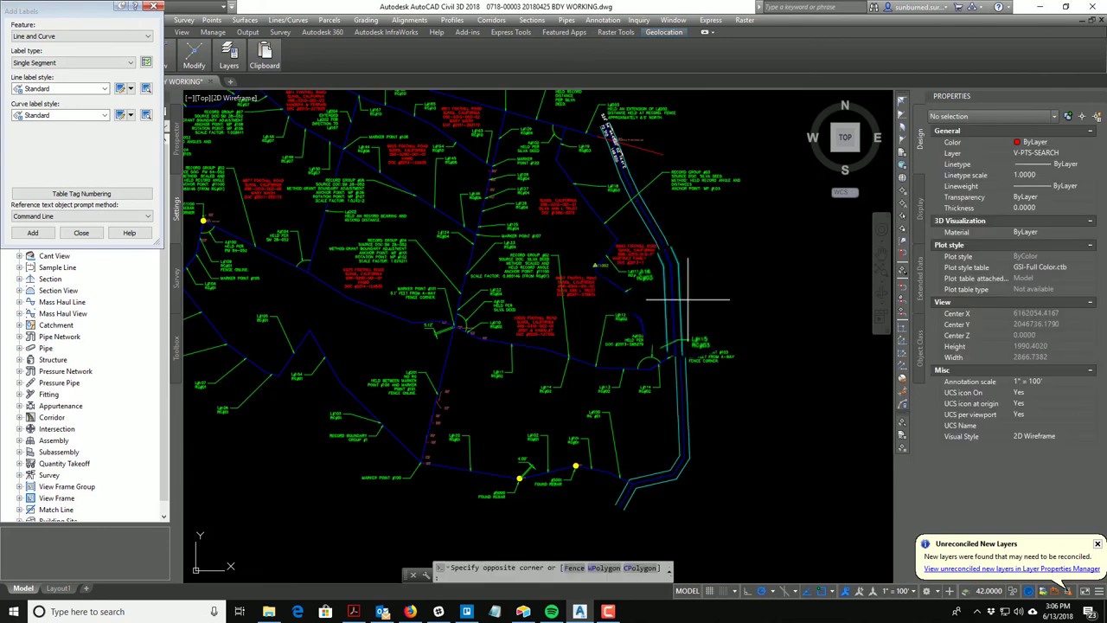
{"action": "left_click", "coordinate": [677, 275]}
{"action": "scroll", "coordinate": [719, 311], "scroll_direction": "up", "scroll_amount": 2}
{"action": "scroll", "coordinate": [718, 312], "scroll_direction": "down", "scroll_amount": 2}
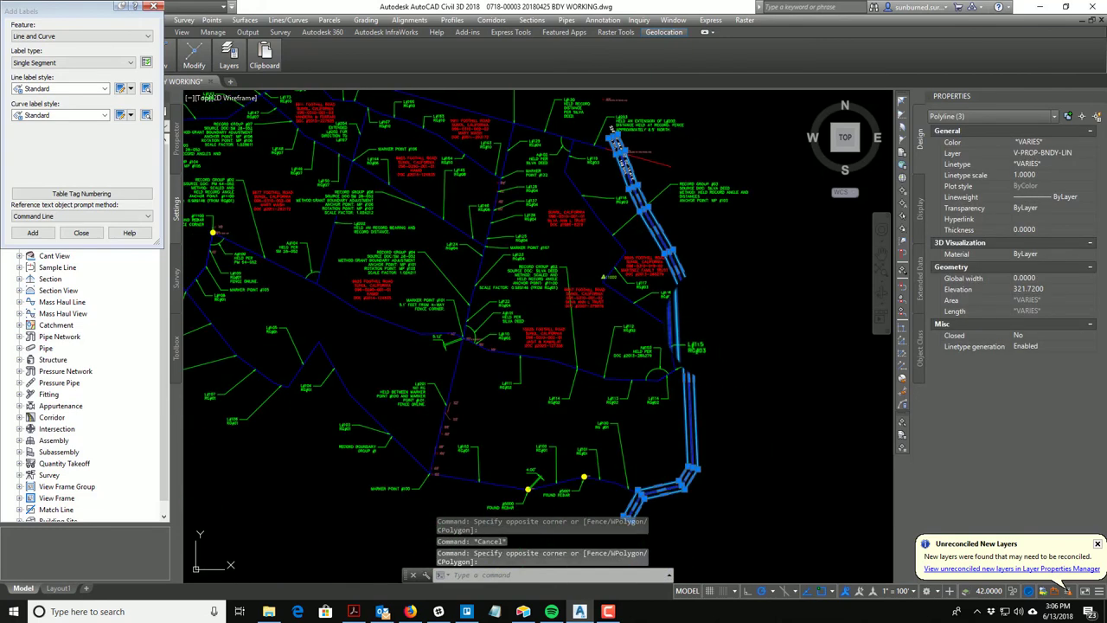
{"action": "mouse_move", "coordinate": [719, 312]}
{"action": "middle_mouse_down"}
{"action": "mouse_move", "coordinate": [691, 275]}
{"action": "mouse_move", "coordinate": [701, 353]}
{"action": "middle_mouse_up"}
{"action": "key", "text": "Escape"}
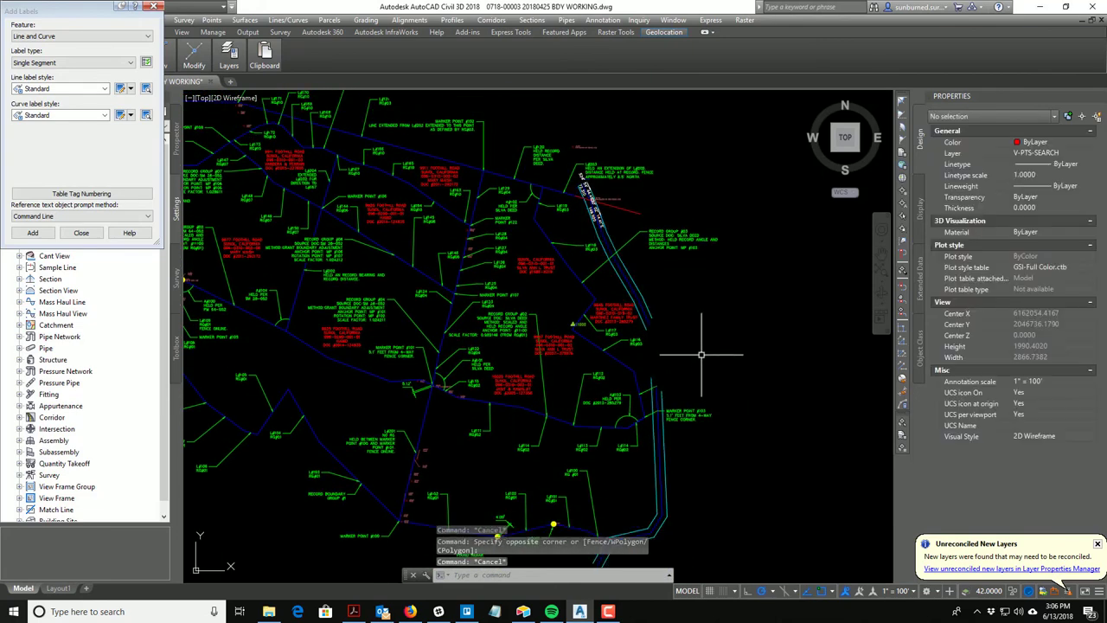
Select the road polylines at their southern end and examine where the southern boundary line meets them.
{"action": "scroll", "coordinate": [704, 319], "scroll_direction": "down", "scroll_amount": 2}
{"action": "scroll", "coordinate": [707, 316], "scroll_direction": "up", "scroll_amount": 2}
{"action": "scroll", "coordinate": [632, 353], "scroll_direction": "down", "scroll_amount": 4}
{"action": "scroll", "coordinate": [568, 429], "scroll_direction": "up", "scroll_amount": 6}
{"action": "scroll", "coordinate": [576, 424], "scroll_direction": "down", "scroll_amount": 2}
{"action": "scroll", "coordinate": [576, 423], "scroll_direction": "down", "scroll_amount": 3}
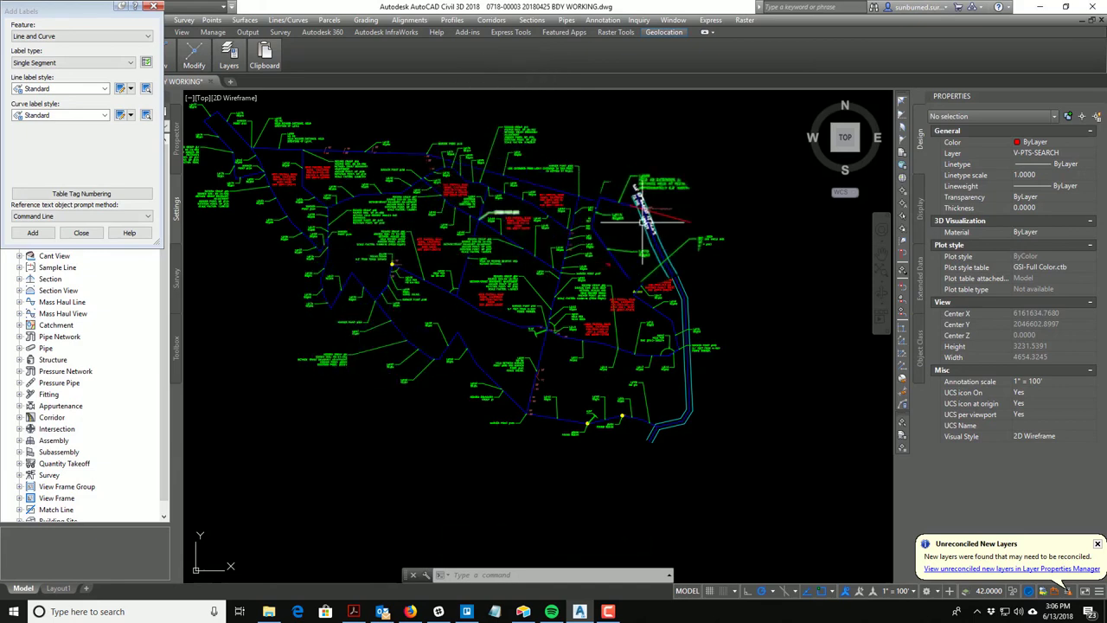
{"action": "scroll", "coordinate": [726, 414], "scroll_direction": "up", "scroll_amount": 3}
{"action": "key", "text": "Escape"}
{"action": "key", "text": "Escape"}
{"action": "scroll", "coordinate": [610, 424], "scroll_direction": "up", "scroll_amount": 5}
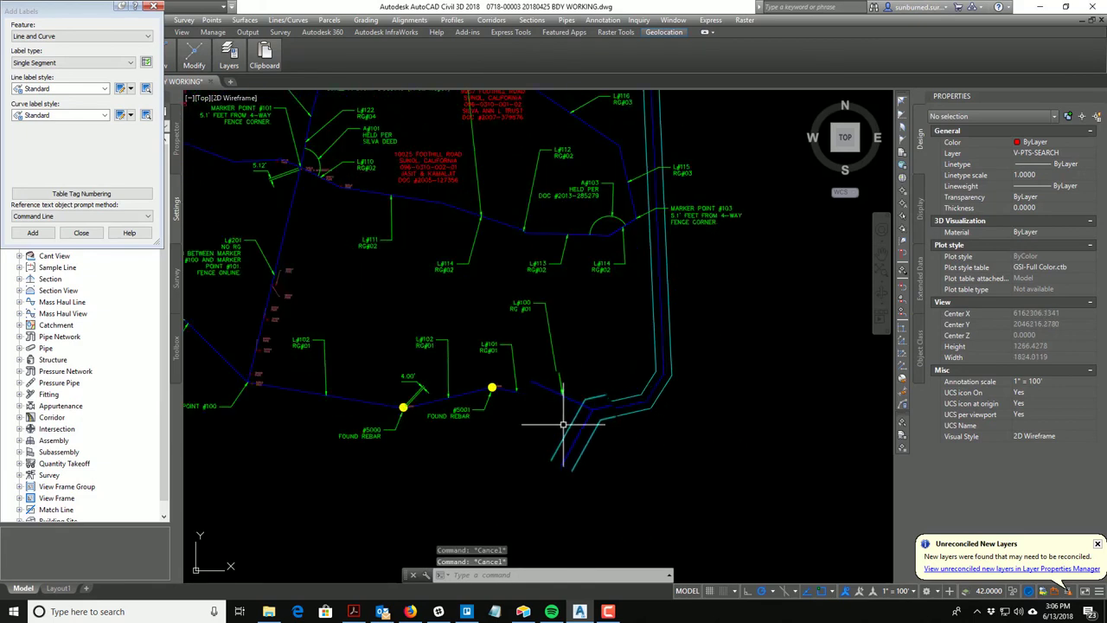
{"action": "left_click", "coordinate": [665, 455]}
{"action": "left_click", "coordinate": [546, 427]}
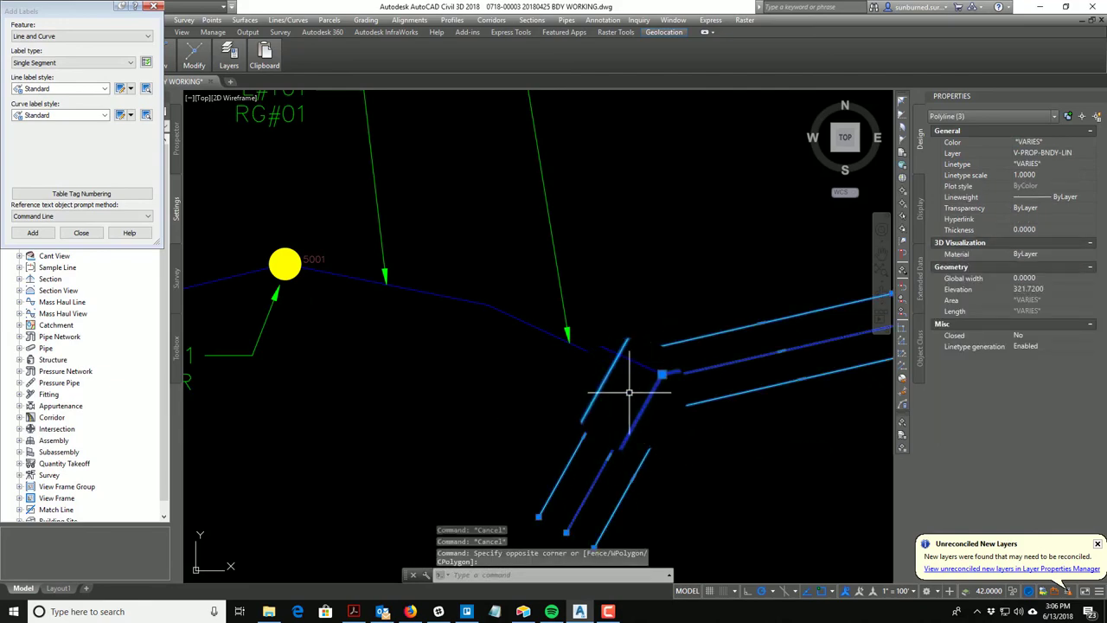
{"action": "scroll", "coordinate": [645, 370], "scroll_direction": "down", "scroll_amount": 5}
{"action": "key", "text": "Escape"}
{"action": "scroll", "coordinate": [649, 332], "scroll_direction": "up", "scroll_amount": 3}
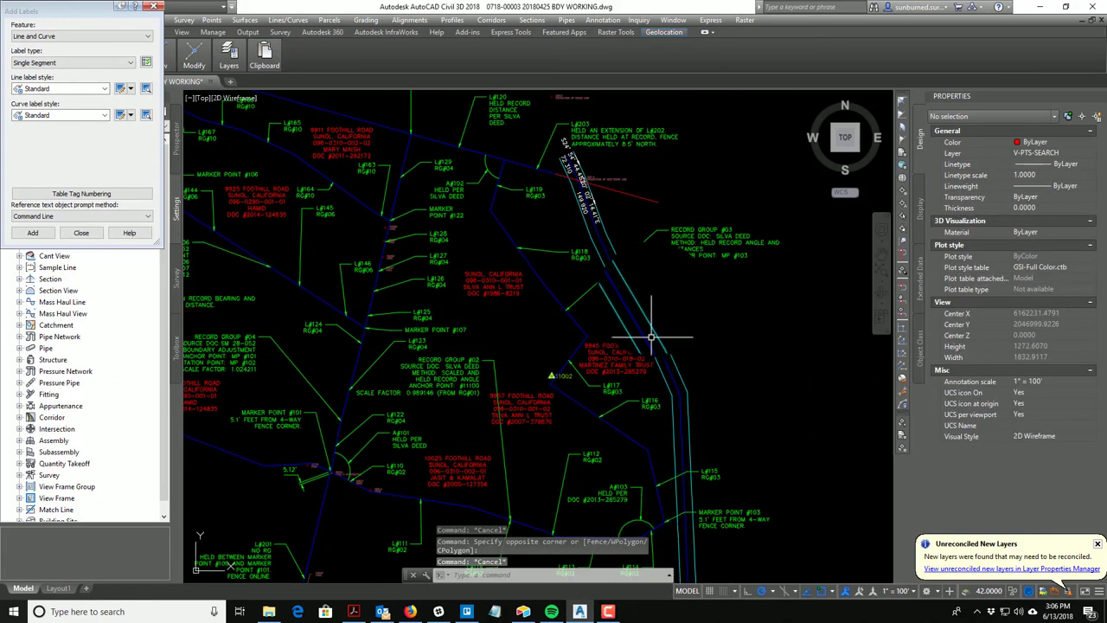
Select the blue road centerline at its northern end and inspect its bend vertex beside the red line.
{"action": "scroll", "coordinate": [664, 329], "scroll_direction": "up", "scroll_amount": 5}
{"action": "scroll", "coordinate": [610, 303], "scroll_direction": "down", "scroll_amount": 2}
{"action": "scroll", "coordinate": [631, 234], "scroll_direction": "up", "scroll_amount": 3}
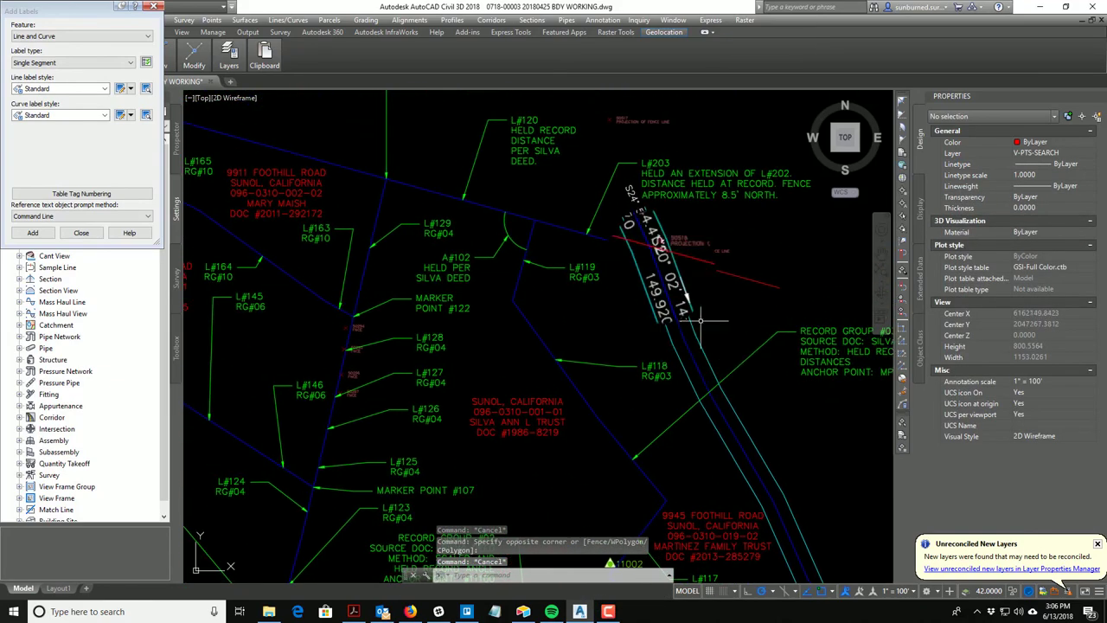
{"action": "scroll", "coordinate": [705, 299], "scroll_direction": "up", "scroll_amount": 2}
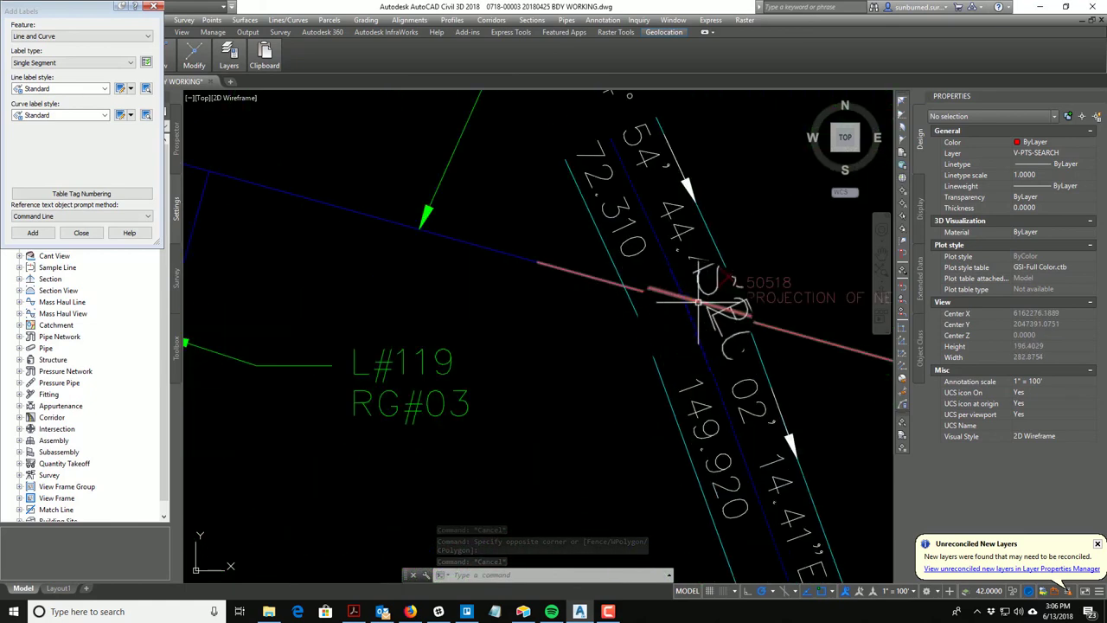
{"action": "key", "text": "Escape"}
{"action": "left_click", "coordinate": [719, 332]}
{"action": "left_click", "coordinate": [688, 296]}
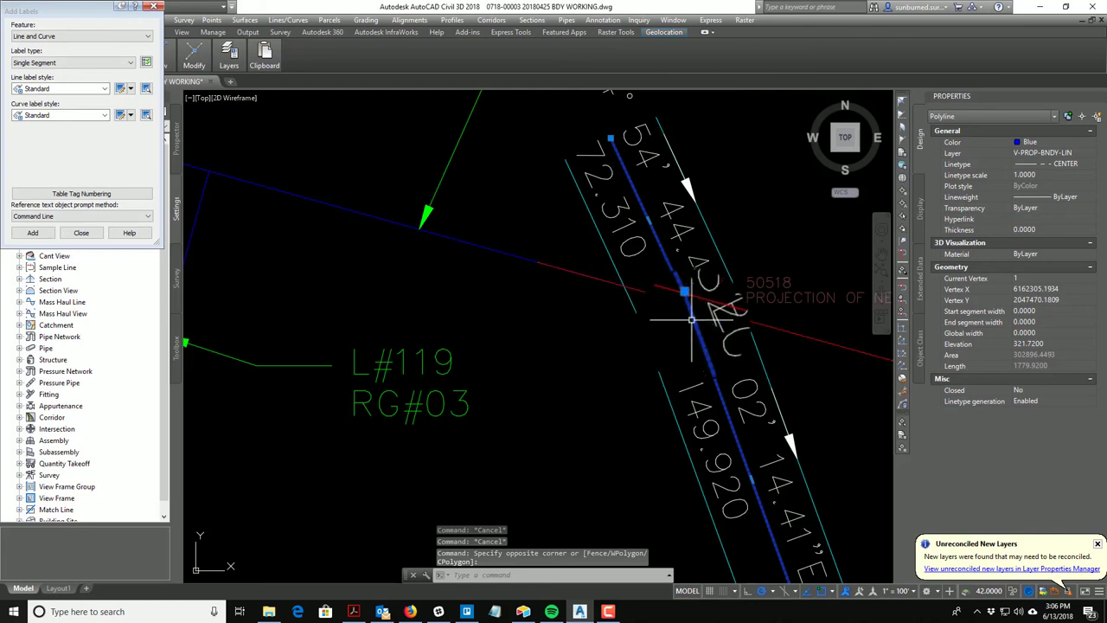
{"action": "scroll", "coordinate": [689, 302], "scroll_direction": "up", "scroll_amount": 3}
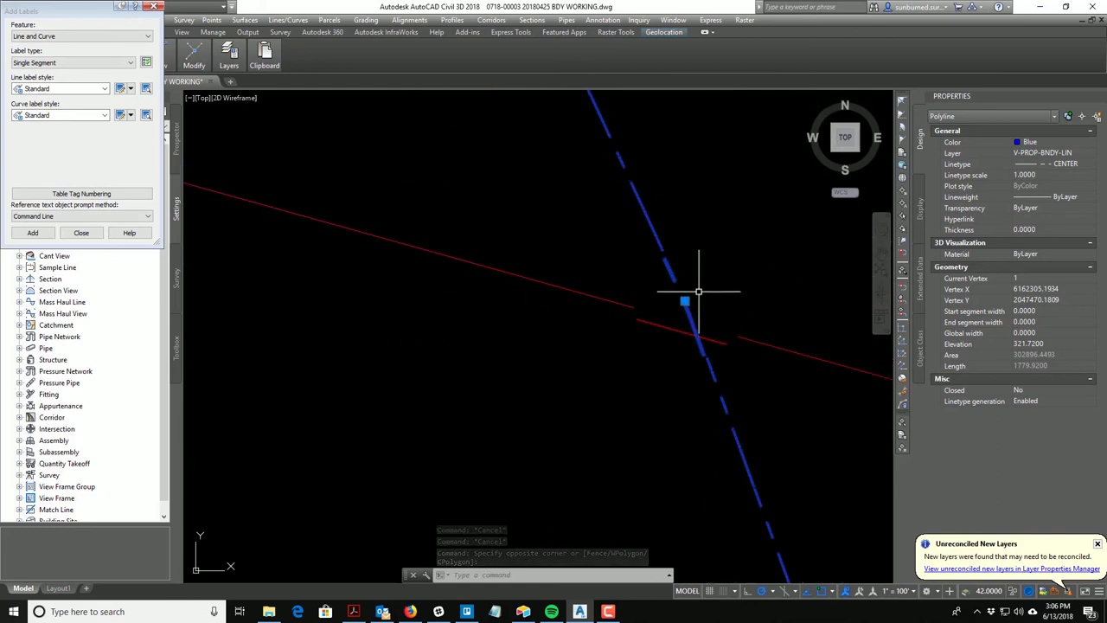
{"action": "mouse_move", "coordinate": [686, 302]}
{"action": "key", "text": "Escape"}
{"action": "scroll", "coordinate": [539, 252], "scroll_direction": "down", "scroll_amount": 4}
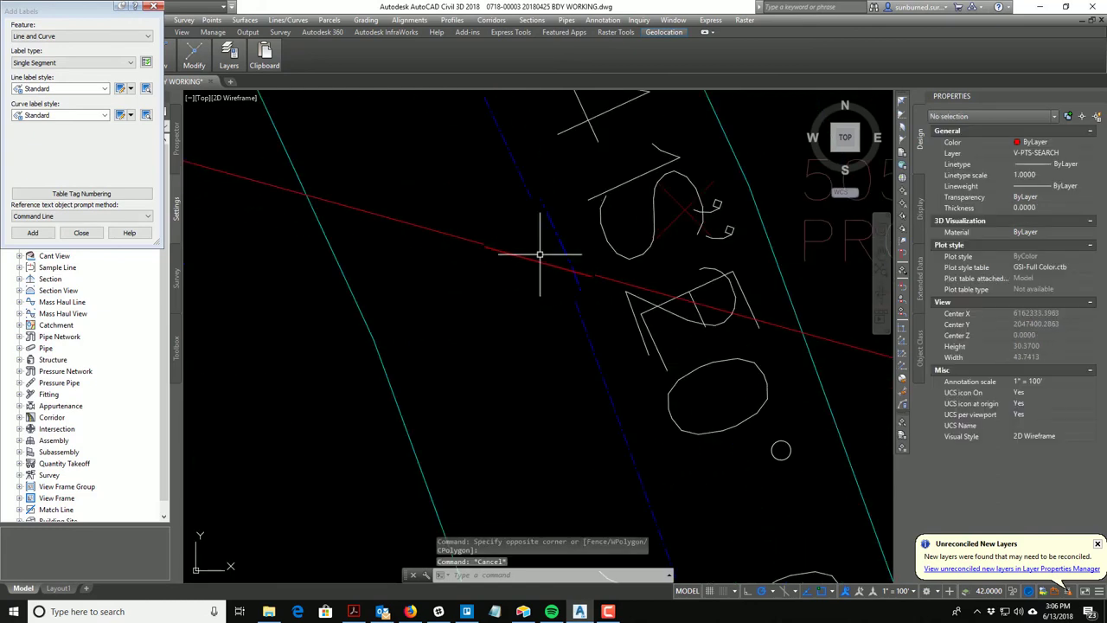
Check where boundary line L#203 ends and how far the red line extends across the road.
{"action": "left_click", "coordinate": [461, 273]}
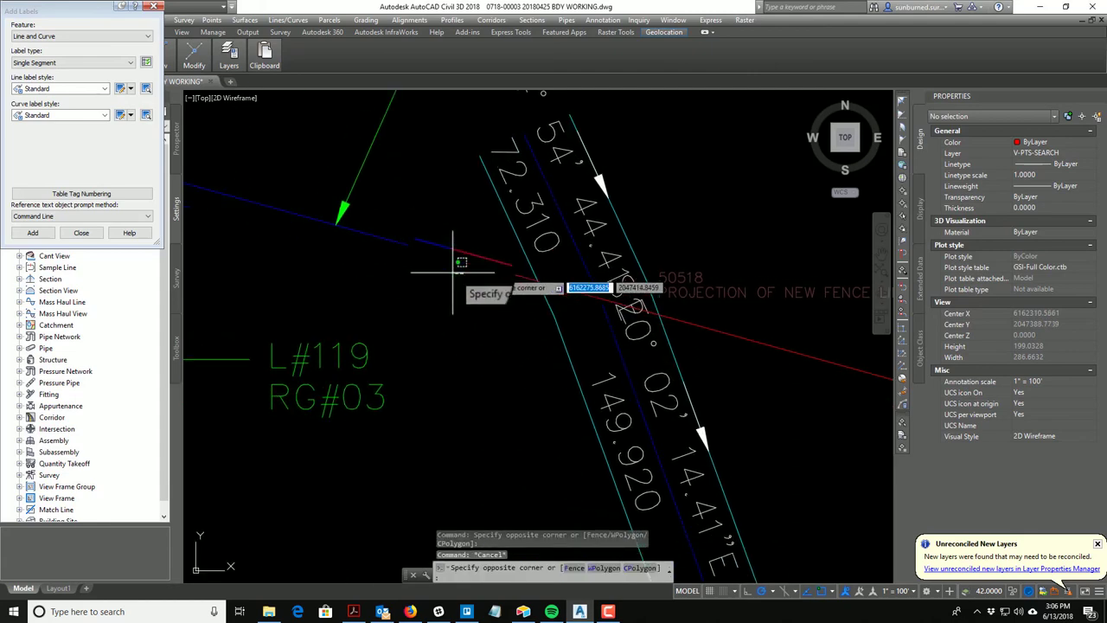
{"action": "left_click", "coordinate": [452, 267]}
{"action": "left_click", "coordinate": [450, 303]}
{"action": "left_click", "coordinate": [418, 219]}
{"action": "scroll", "coordinate": [464, 291], "scroll_direction": "down", "scroll_amount": 2}
{"action": "key", "text": "Escape"}
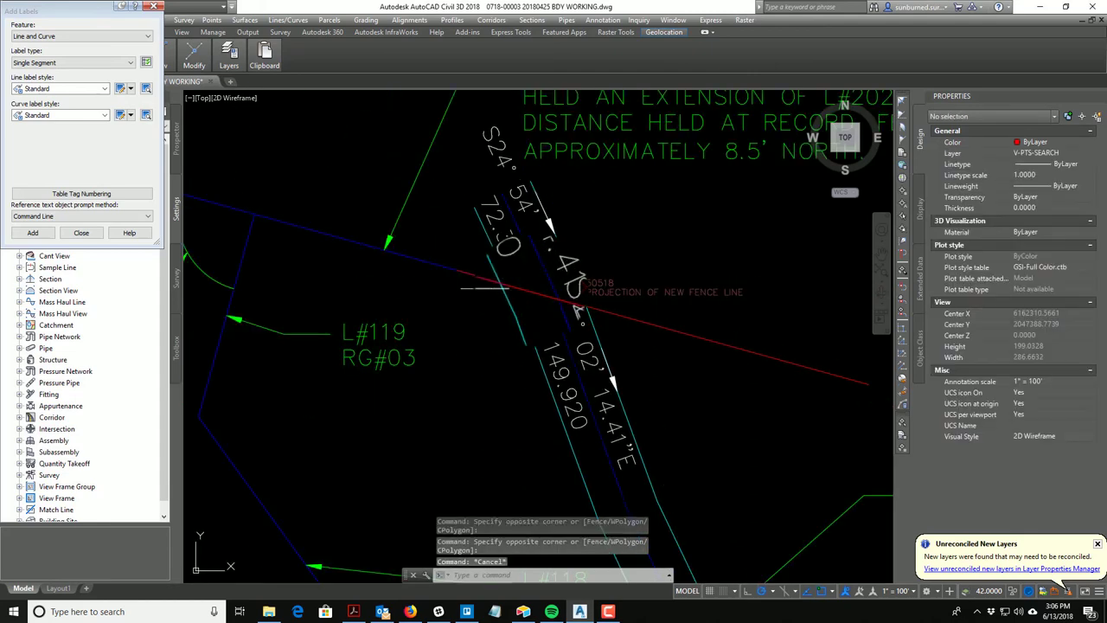
{"action": "left_click", "coordinate": [778, 400]}
{"action": "left_click", "coordinate": [725, 344]}
{"action": "middle_click_drag", "start_coordinate": [736, 371], "coordinate": [651, 338]}
{"action": "scroll", "coordinate": [650, 338], "scroll_direction": "down", "scroll_amount": 3}
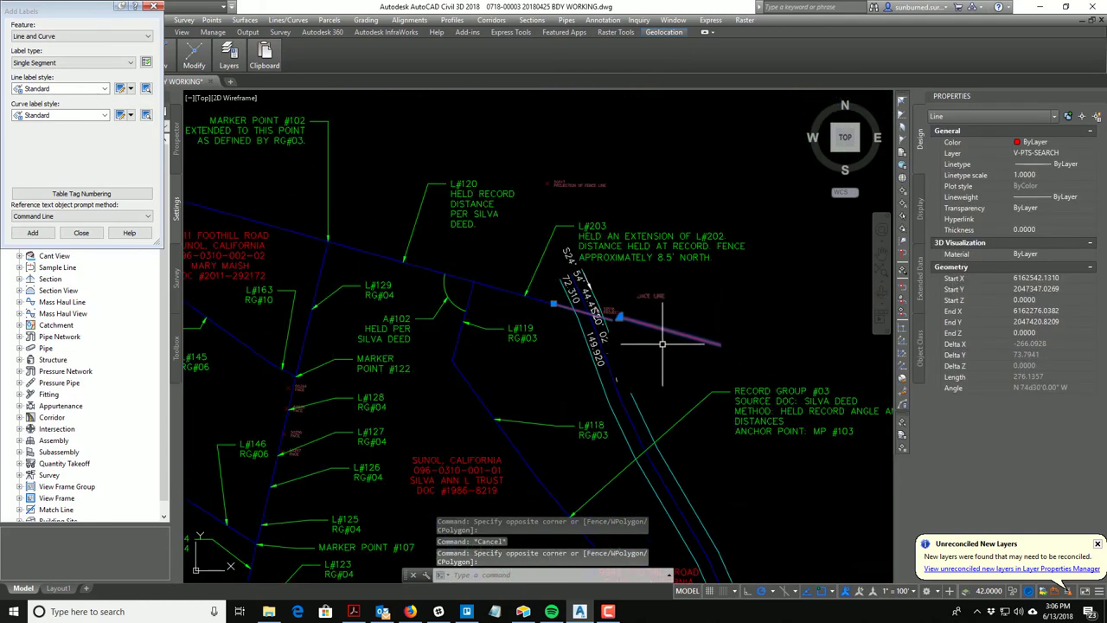
{"action": "scroll", "coordinate": [583, 310], "scroll_direction": "up", "scroll_amount": 2}
{"action": "scroll", "coordinate": [597, 308], "scroll_direction": "up", "scroll_amount": 5}
{"action": "key", "text": "Escape"}
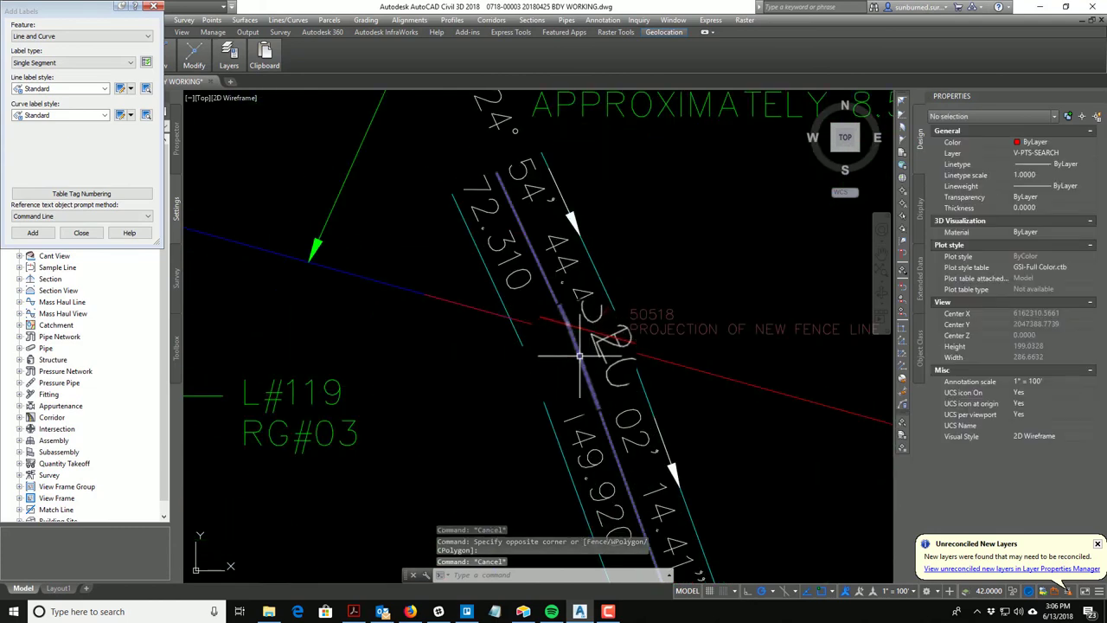
Select the road centerline and the red line to compare the centerline's bend vertex with their crossing.
{"action": "scroll", "coordinate": [581, 356], "scroll_direction": "up", "scroll_amount": 3}
{"action": "left_click", "coordinate": [593, 375]}
{"action": "left_click", "coordinate": [554, 336]}
{"action": "scroll", "coordinate": [552, 338], "scroll_direction": "down", "scroll_amount": 4}
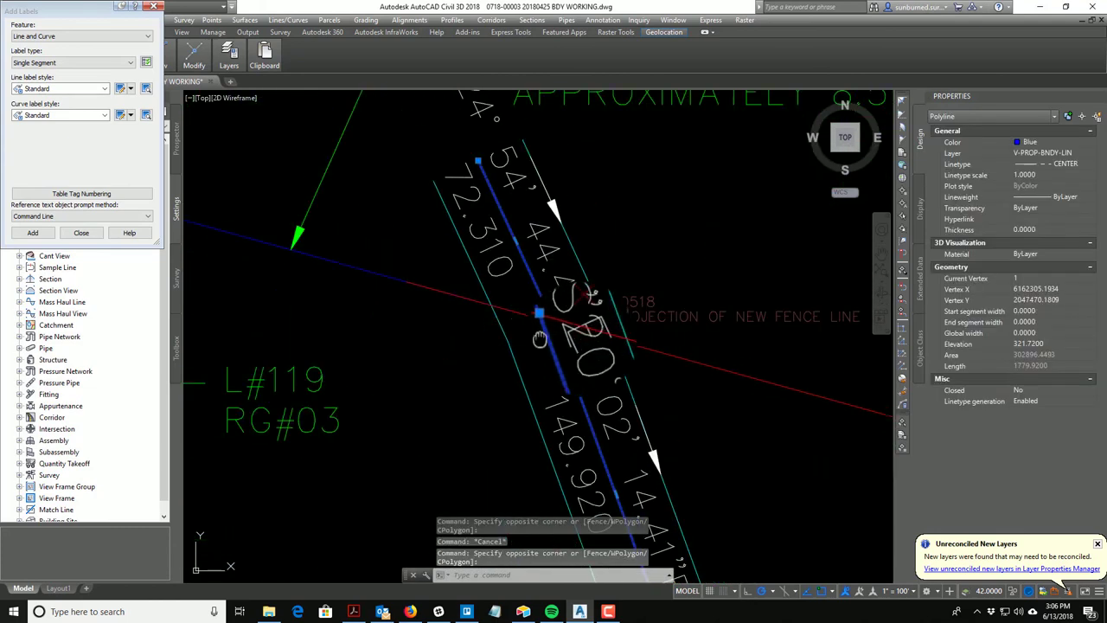
{"action": "scroll", "coordinate": [683, 299], "scroll_direction": "up", "scroll_amount": 4}
{"action": "scroll", "coordinate": [696, 302], "scroll_direction": "up", "scroll_amount": 4}
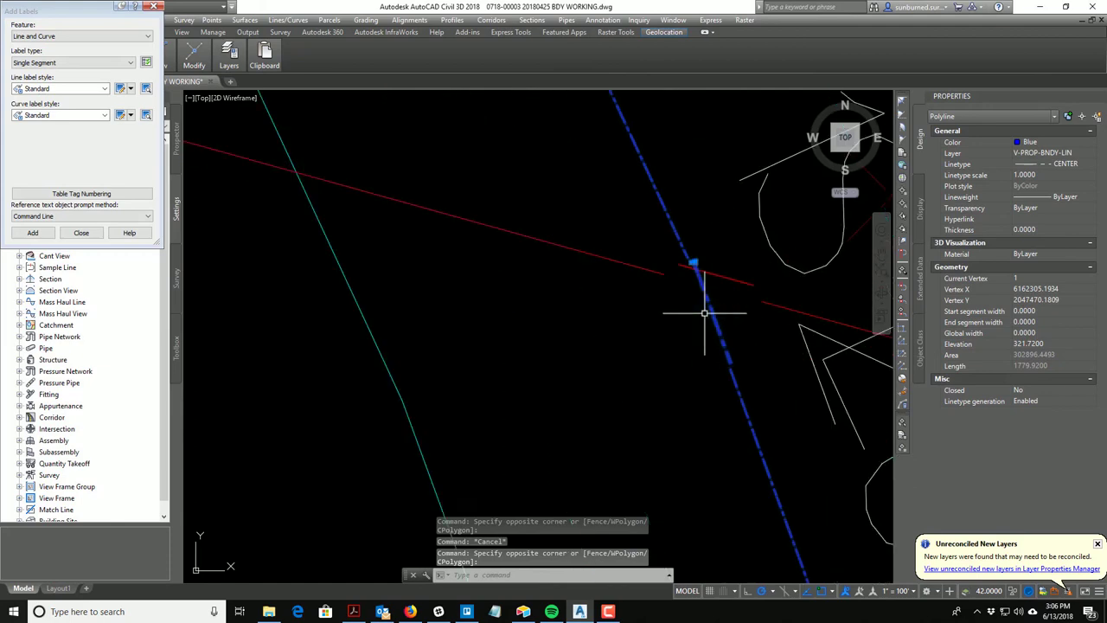
{"action": "left_click", "coordinate": [691, 256]}
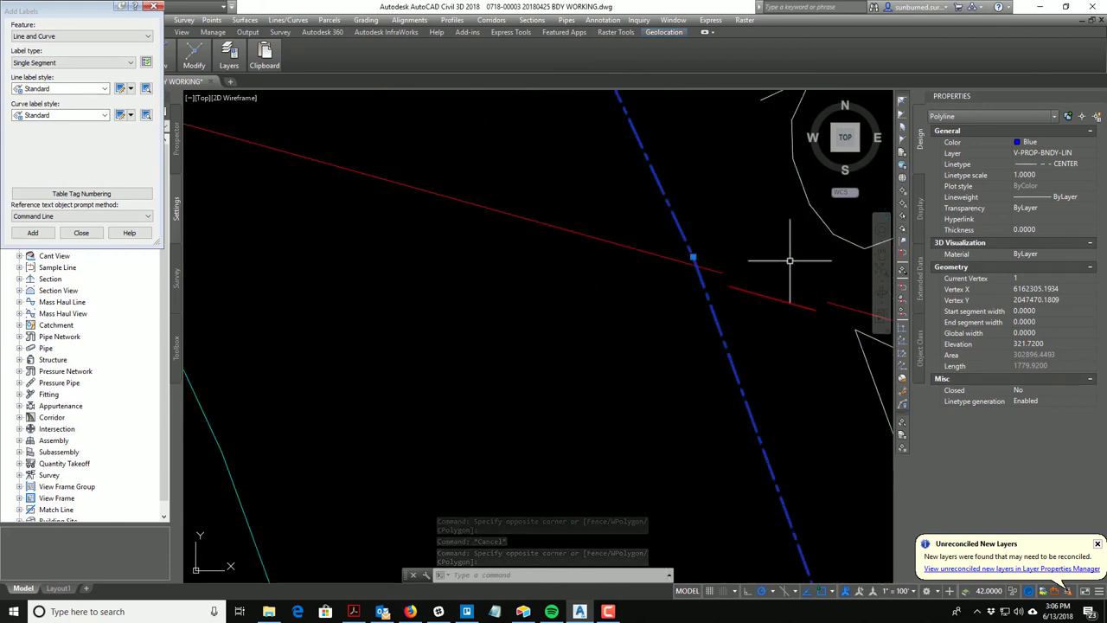
{"action": "scroll", "coordinate": [741, 272], "scroll_direction": "down", "scroll_amount": 4}
{"action": "mouse_move", "coordinate": [769, 319]}
{"action": "middle_mouse_down"}
{"action": "mouse_move", "coordinate": [590, 262]}
{"action": "mouse_move", "coordinate": [568, 271]}
{"action": "middle_mouse_up"}
{"action": "scroll", "coordinate": [519, 223], "scroll_direction": "up", "scroll_amount": 5}
{"action": "left_click", "coordinate": [483, 299]}
{"action": "left_click", "coordinate": [447, 217]}
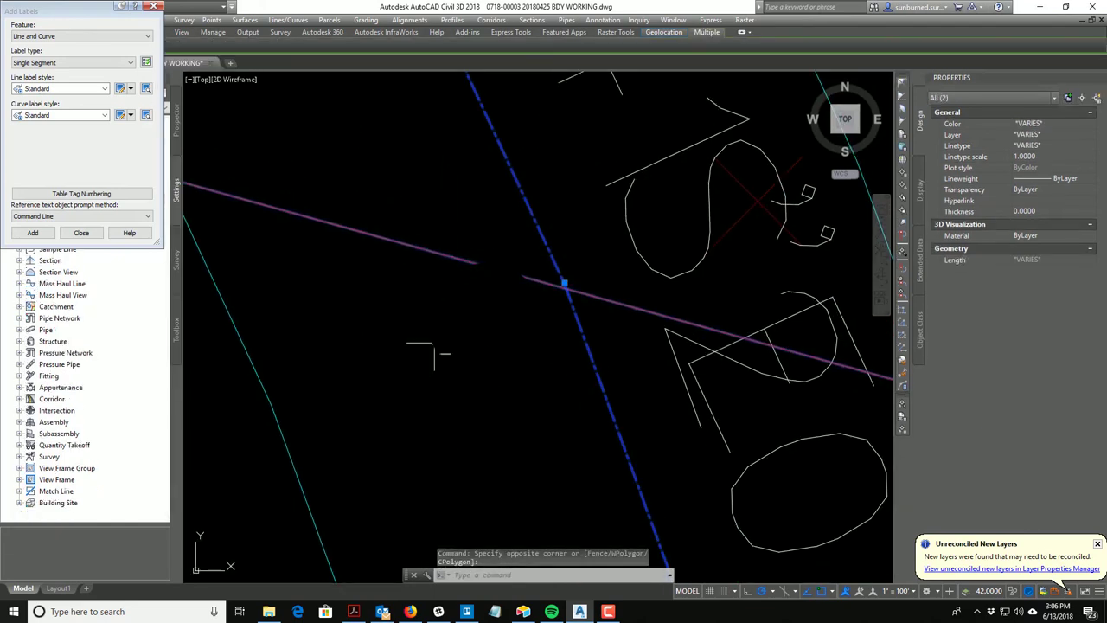
{"action": "key", "text": "Escape"}
Delete the red line that crosses the road beyond the east end of boundary line L#203.
{"action": "scroll", "coordinate": [440, 286], "scroll_direction": "down", "scroll_amount": 3}
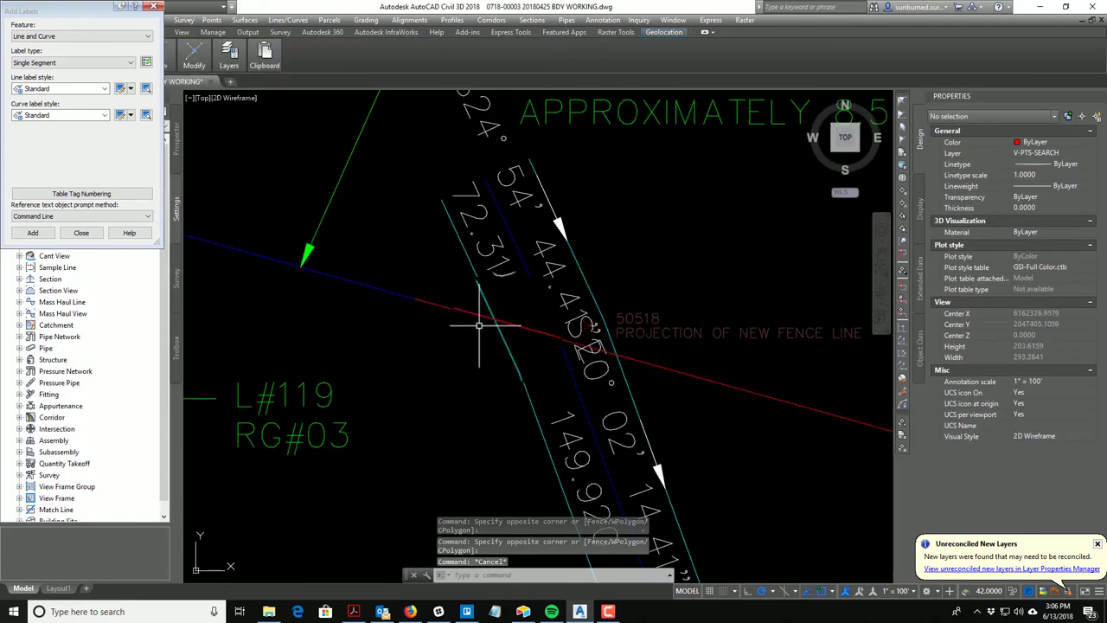
{"action": "scroll", "coordinate": [559, 329], "scroll_direction": "up", "scroll_amount": 3}
{"action": "scroll", "coordinate": [567, 314], "scroll_direction": "down", "scroll_amount": 5}
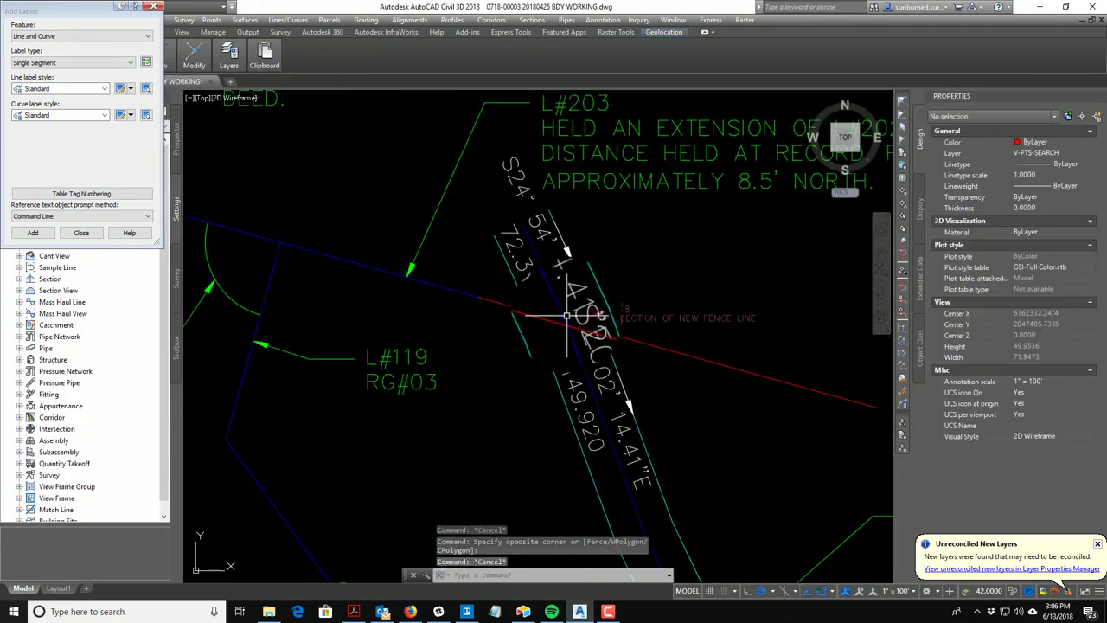
{"action": "left_click", "coordinate": [500, 300]}
{"action": "key", "text": "Escape"}
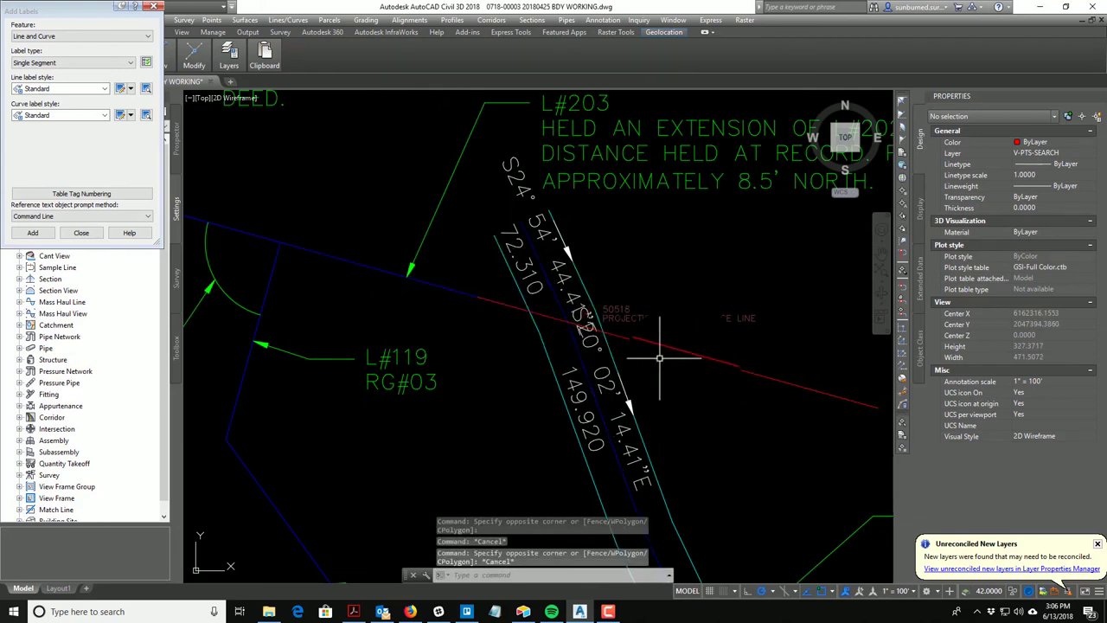
{"action": "left_click", "coordinate": [698, 339]}
{"action": "left_click", "coordinate": [674, 358]}
{"action": "key", "text": "Delete"}
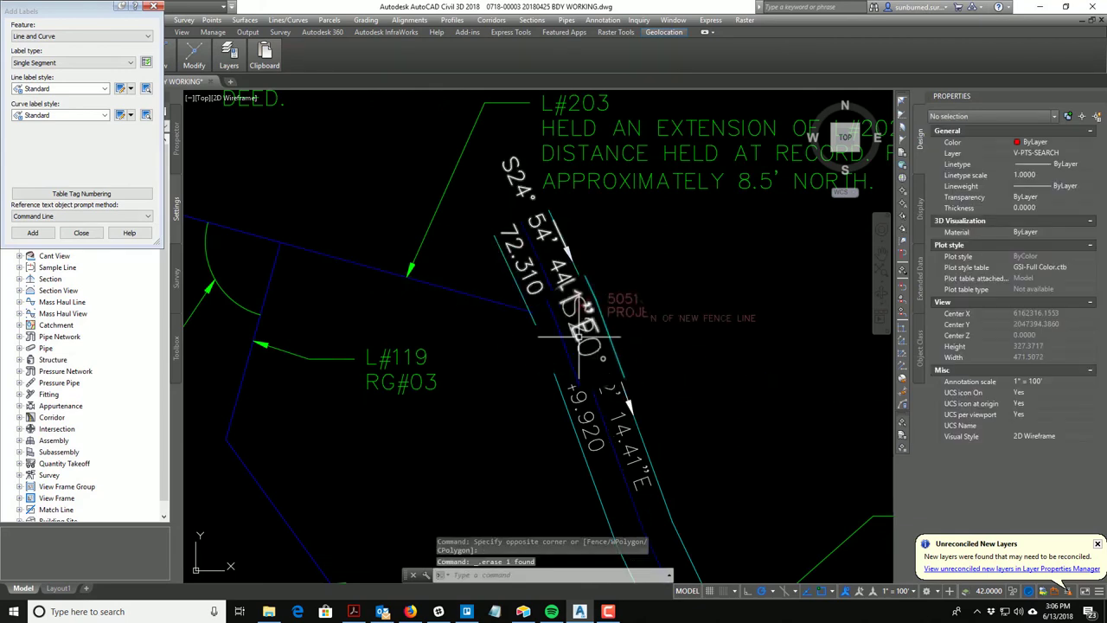
Inspect the east end of boundary line L#203 and the bend vertex of the road's western cyan polyline.
{"action": "scroll", "coordinate": [527, 365], "scroll_direction": "up", "scroll_amount": 3}
{"action": "scroll", "coordinate": [490, 350], "scroll_direction": "down", "scroll_amount": 1}
{"action": "middle_click_drag", "start_coordinate": [427, 314], "coordinate": [566, 262]}
{"action": "left_click", "coordinate": [572, 263]}
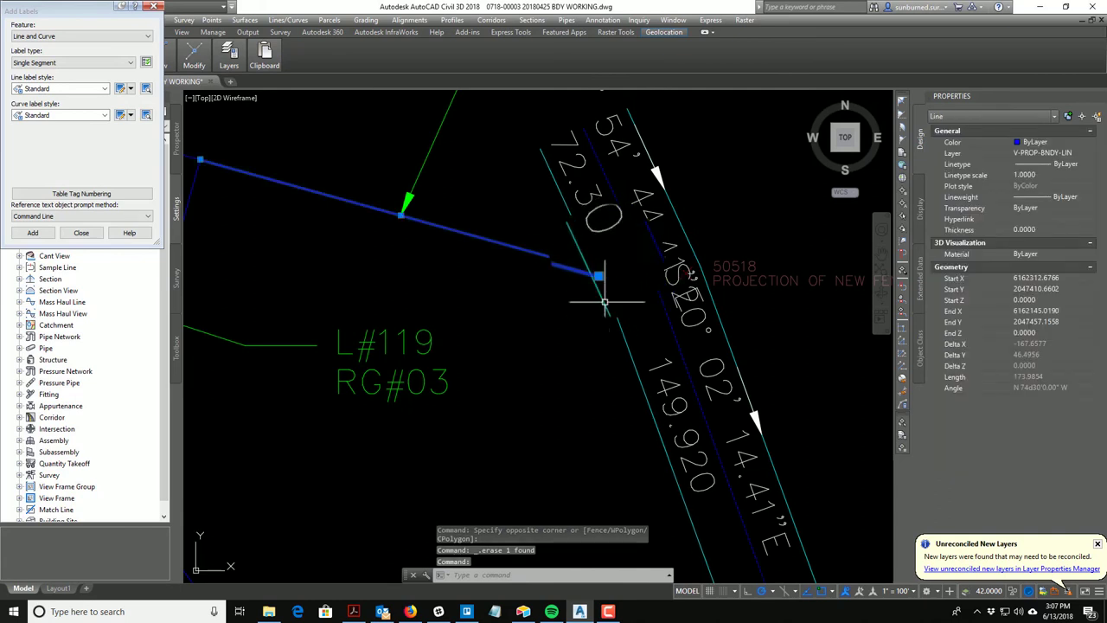
{"action": "key", "text": "Escape"}
{"action": "scroll", "coordinate": [631, 291], "scroll_direction": "up", "scroll_amount": 4}
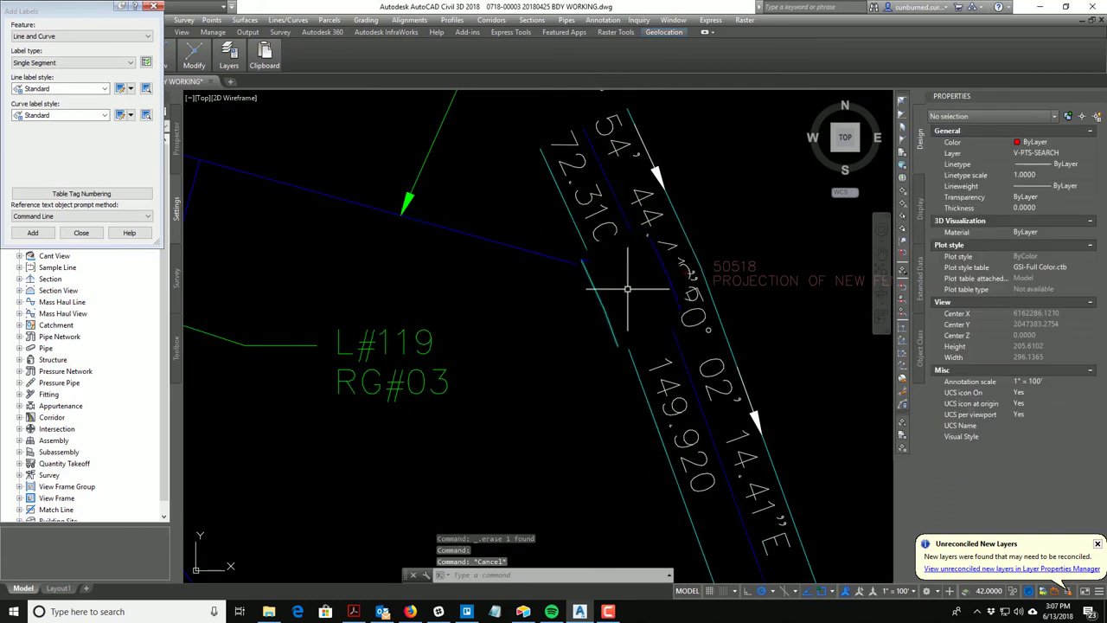
{"action": "scroll", "coordinate": [631, 299], "scroll_direction": "down", "scroll_amount": 2}
{"action": "left_click", "coordinate": [590, 288]}
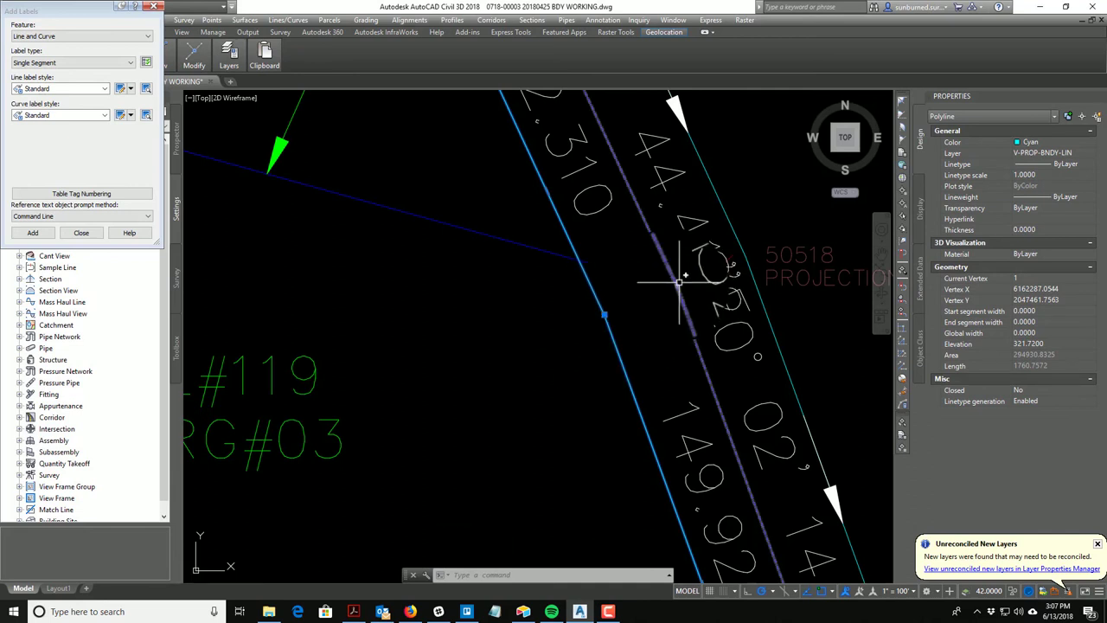
{"action": "key", "text": "Escape"}
{"action": "key", "text": "Escape"}
Draw a line from the western cyan polyline's bend vertex to the road centerline's bend vertex.
{"action": "type", "text": "l"}
{"action": "key", "text": "Return"}
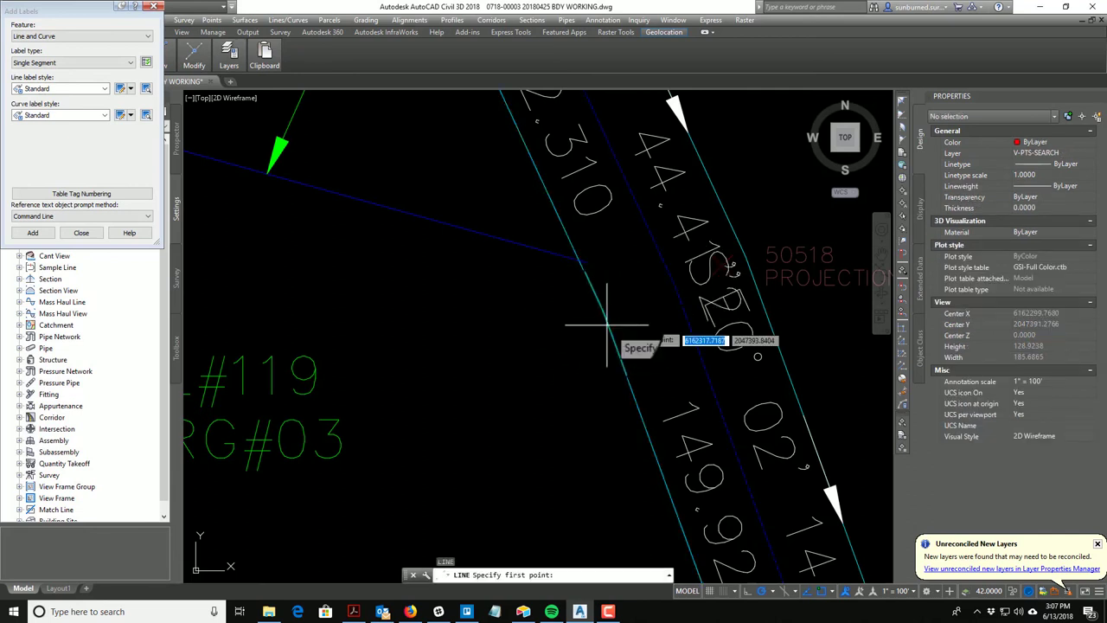
{"action": "left_click", "coordinate": [677, 286]}
{"action": "key", "text": "Escape"}
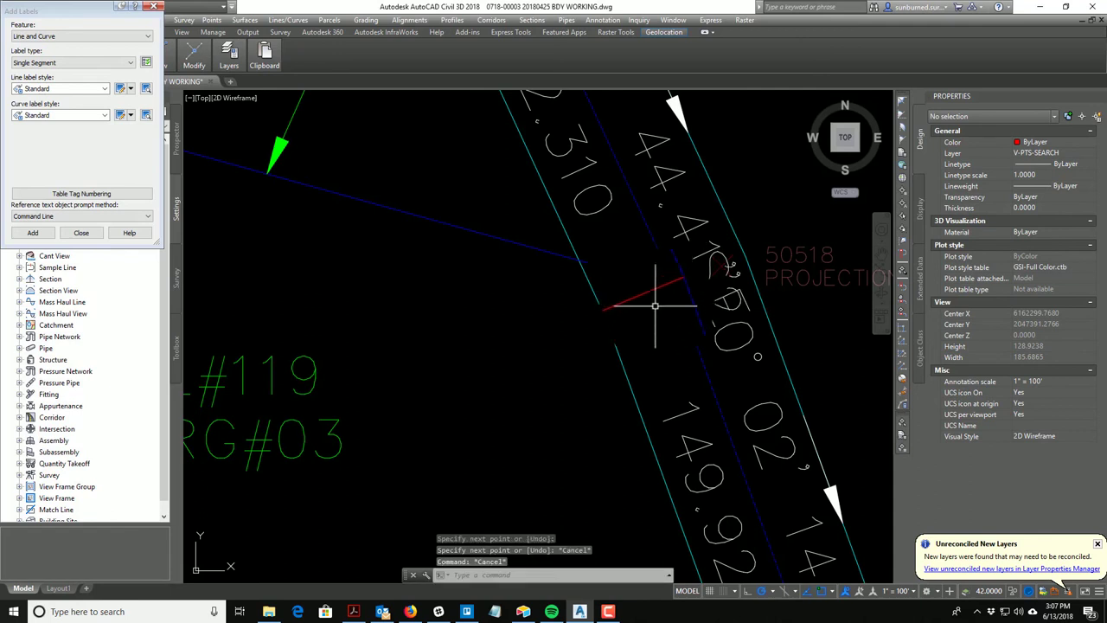
Draw a line from the centerline's bend vertex at about N 78° W to just past the western cyan polyline, near L#203's end.
{"action": "key", "text": "Return"}
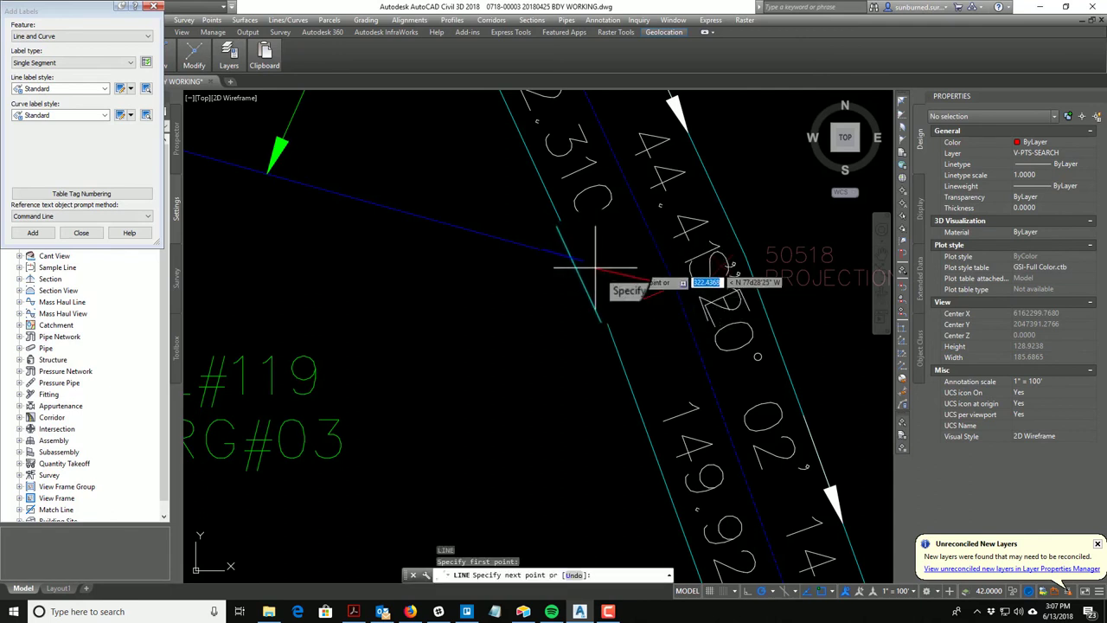
{"action": "scroll", "coordinate": [587, 261], "scroll_direction": "up", "scroll_amount": 3}
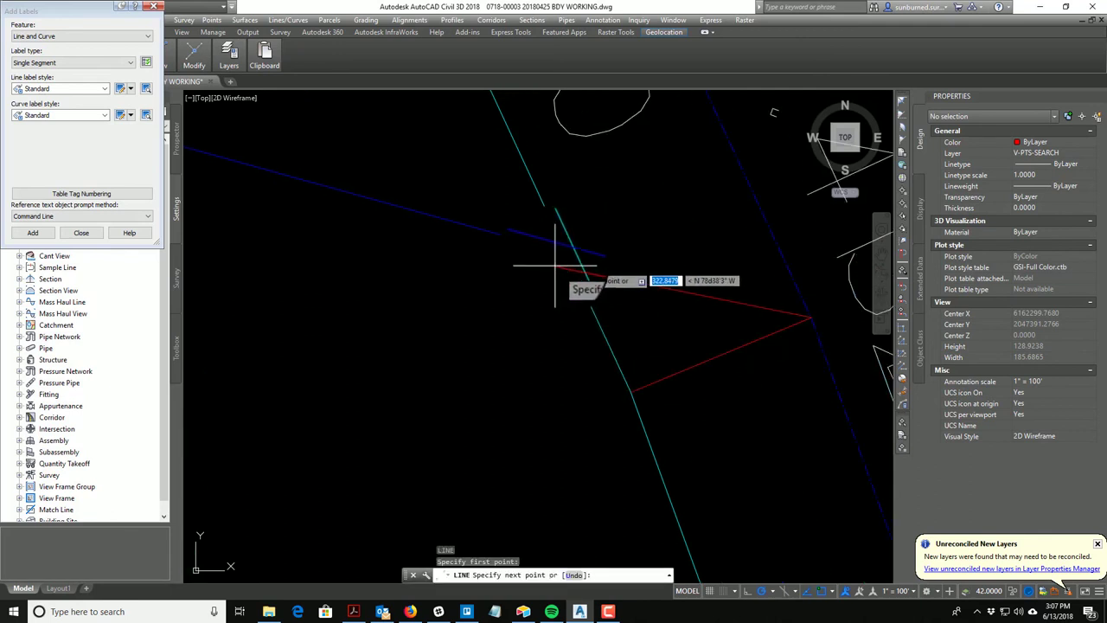
{"action": "key", "text": "Escape"}
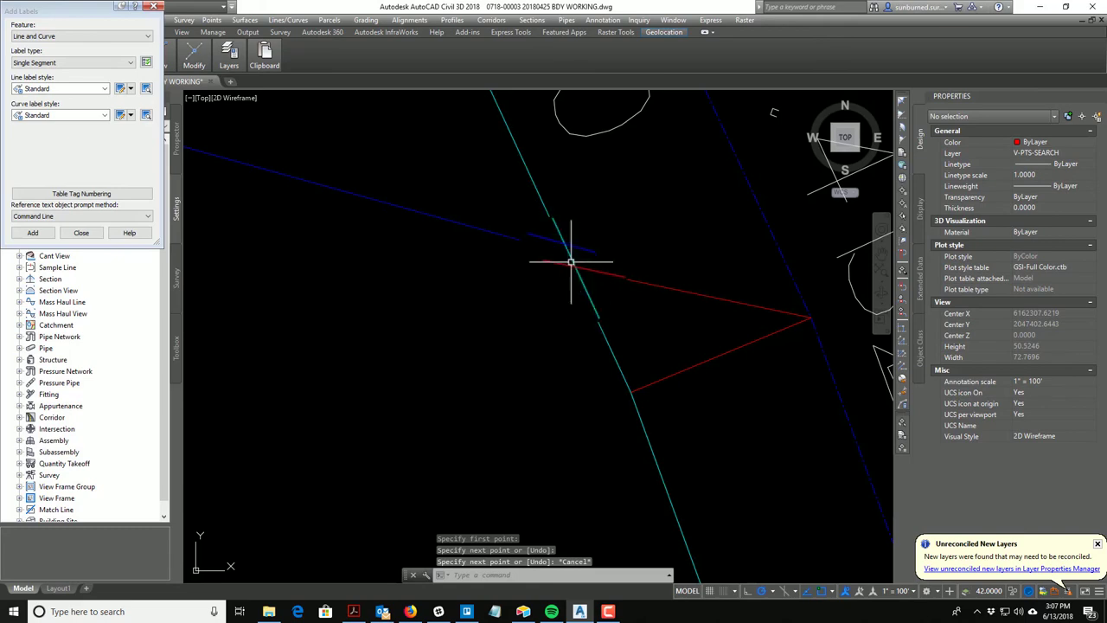
Delete the red connecting lines drawn from the road centerline's bend vertex near the east end of L#203.
{"action": "left_click", "coordinate": [669, 329]}
{"action": "left_click", "coordinate": [650, 278]}
{"action": "key", "text": "Delete"}
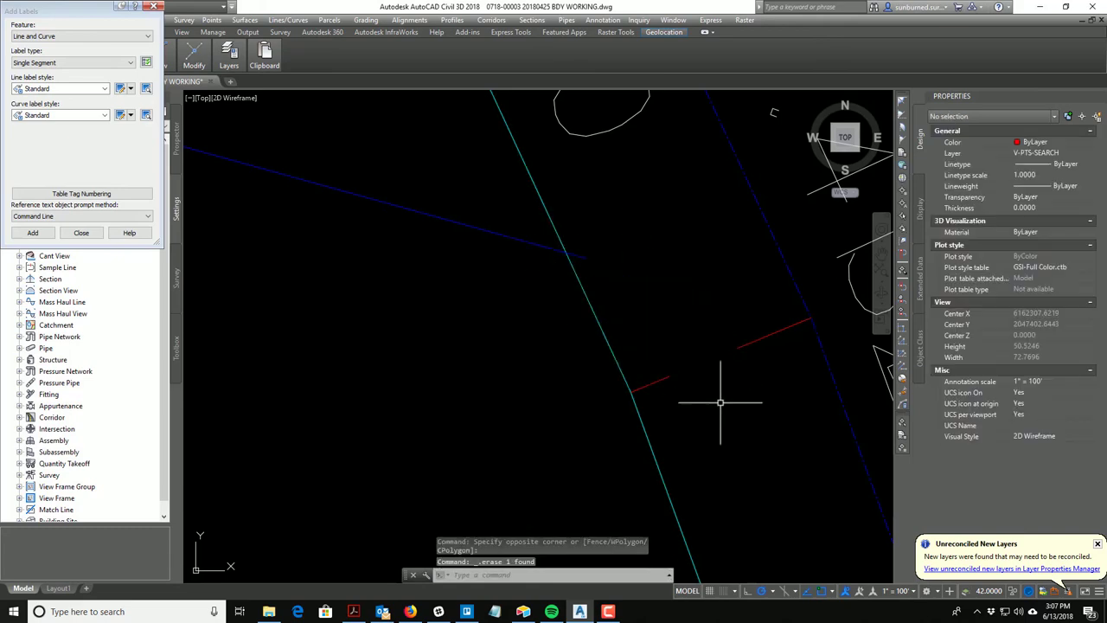
Inspect the road lines at the southern bend near L#100 and compare them with the bend beside L#203.
{"action": "scroll", "coordinate": [690, 364], "scroll_direction": "down", "scroll_amount": 3}
{"action": "middle_click_drag", "start_coordinate": [689, 364], "coordinate": [642, 271]}
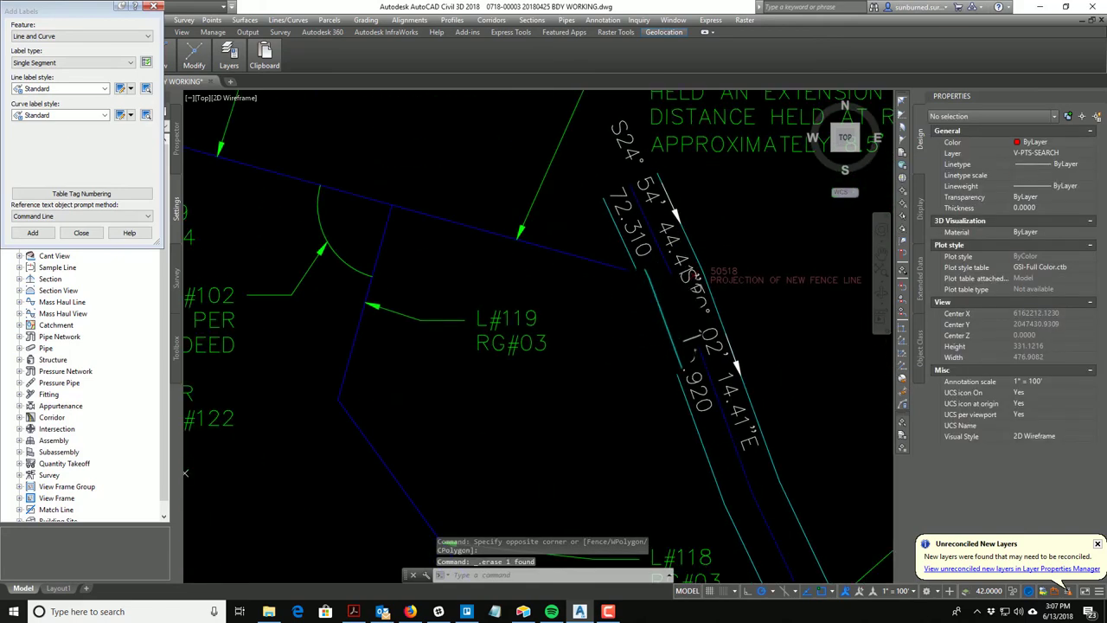
{"action": "scroll", "coordinate": [627, 285], "scroll_direction": "down", "scroll_amount": 7}
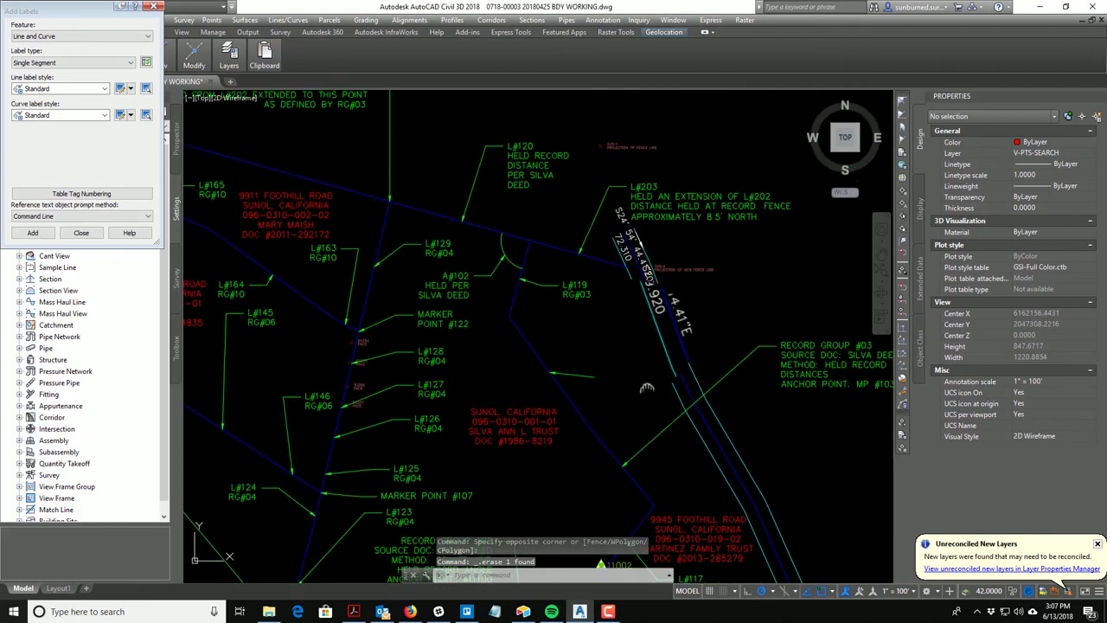
{"action": "mouse_move", "coordinate": [635, 267]}
{"action": "middle_mouse_down"}
{"action": "mouse_move", "coordinate": [669, 291]}
{"action": "mouse_move", "coordinate": [671, 200]}
{"action": "middle_mouse_up"}
{"action": "scroll", "coordinate": [638, 332], "scroll_direction": "up", "scroll_amount": 4}
{"action": "scroll", "coordinate": [697, 337], "scroll_direction": "up", "scroll_amount": 4}
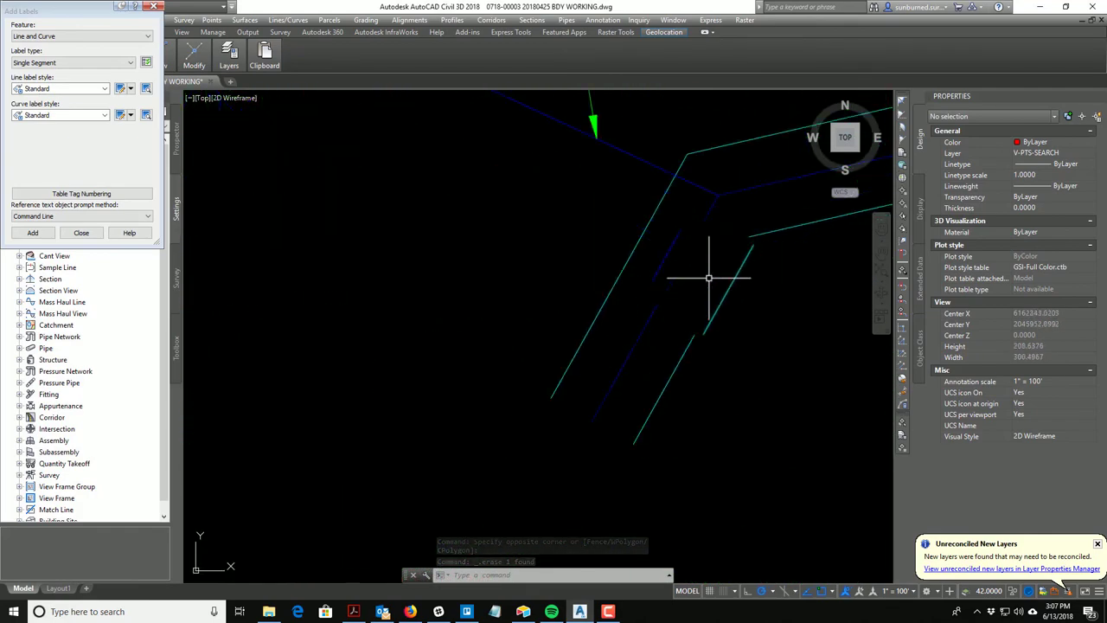
{"action": "middle_click_drag", "start_coordinate": [715, 258], "coordinate": [680, 360]}
{"action": "scroll", "coordinate": [678, 350], "scroll_direction": "down", "scroll_amount": 6}
{"action": "scroll", "coordinate": [662, 247], "scroll_direction": "down", "scroll_amount": 4}
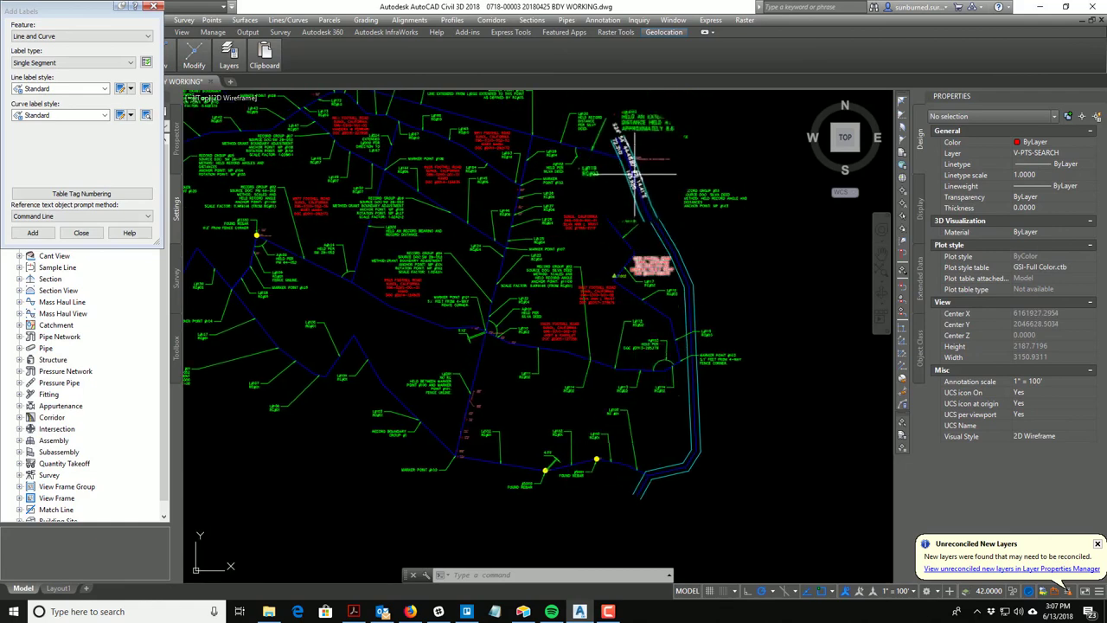
{"action": "scroll", "coordinate": [648, 178], "scroll_direction": "up", "scroll_amount": 8}
{"action": "scroll", "coordinate": [587, 257], "scroll_direction": "up", "scroll_amount": 4}
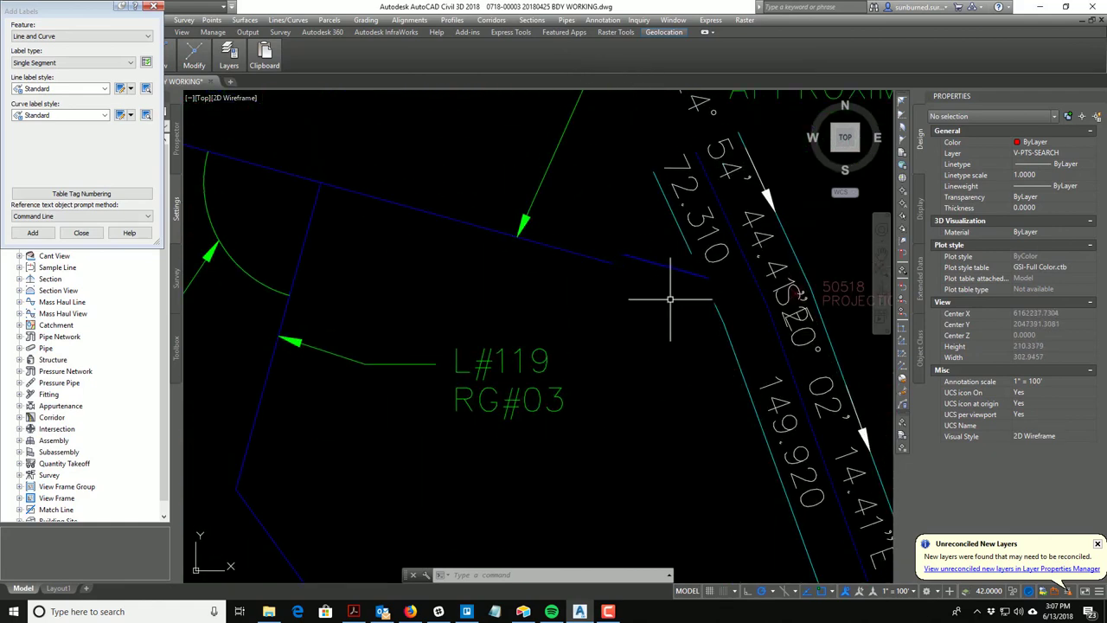
Draw a line from the east end of L#203 back to a point on L#203, using the Nearest snap.
{"action": "type", "text": "l"}
{"action": "key", "text": "Return"}
{"action": "scroll", "coordinate": [709, 302], "scroll_direction": "up", "scroll_amount": 6}
{"action": "left_click", "coordinate": [717, 317]}
{"action": "scroll", "coordinate": [722, 321], "scroll_direction": "down", "scroll_amount": 3}
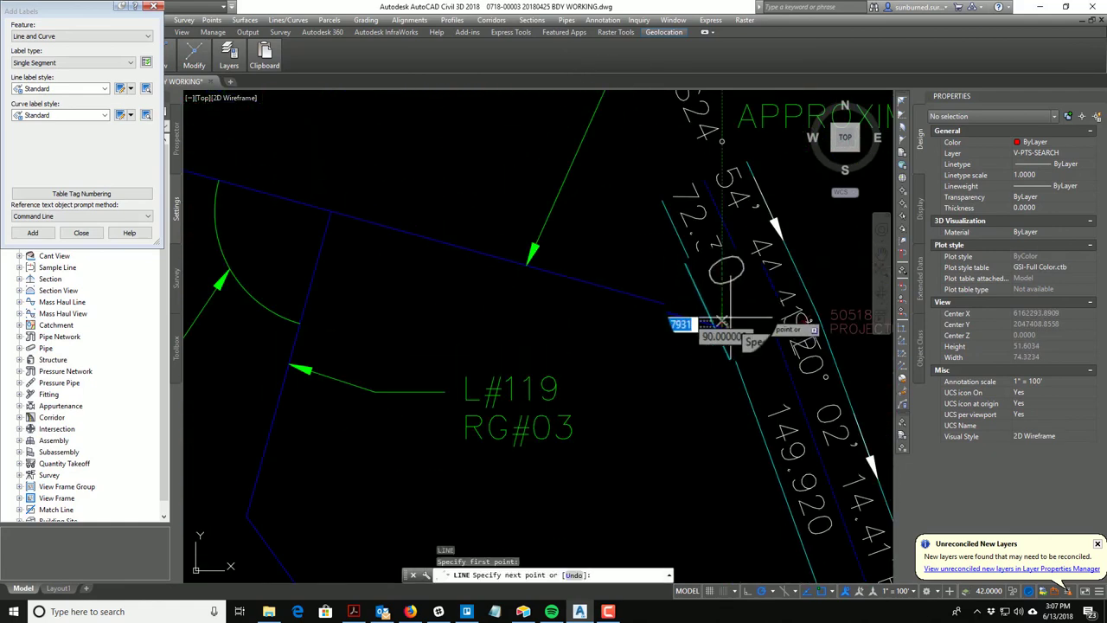
{"action": "type", "text": "N"}
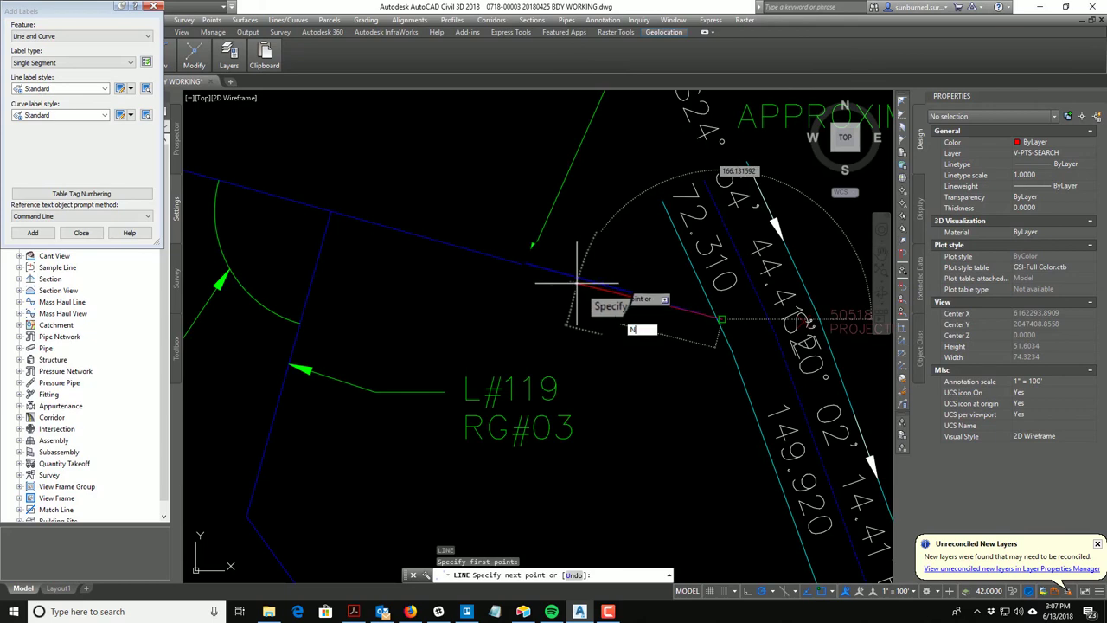
{"action": "type", "text": "EA"}
{"action": "key", "text": "Return"}
{"action": "left_click", "coordinate": [574, 301]}
{"action": "scroll", "coordinate": [632, 309], "scroll_direction": "down", "scroll_amount": 8}
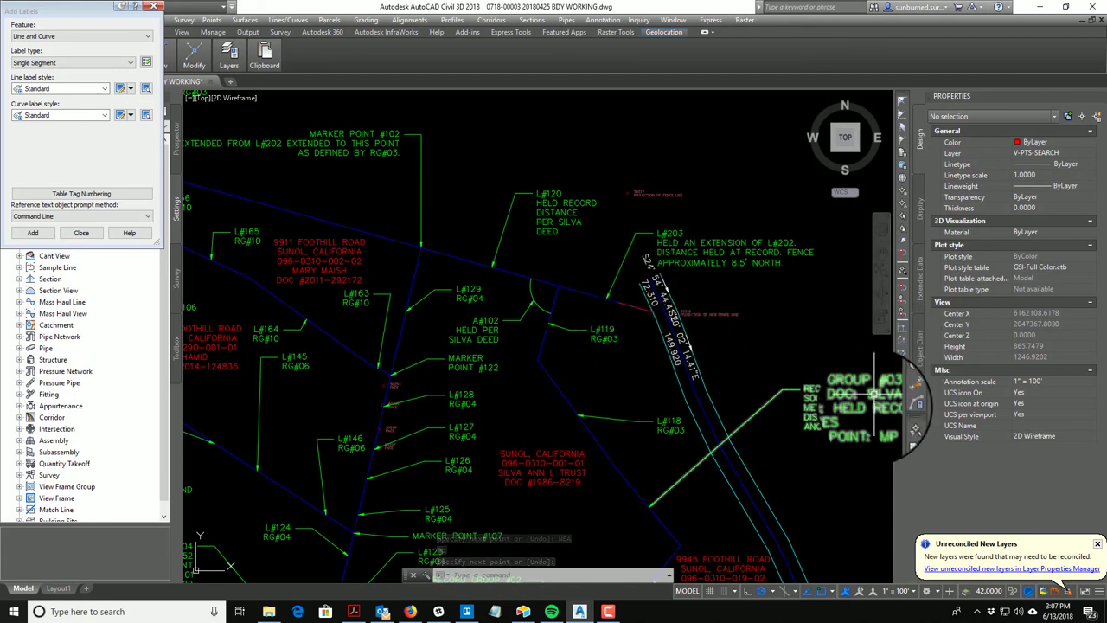
{"action": "type", "text": "EX"}
{"action": "key", "text": "Return"}
{"action": "key", "text": "Return"}
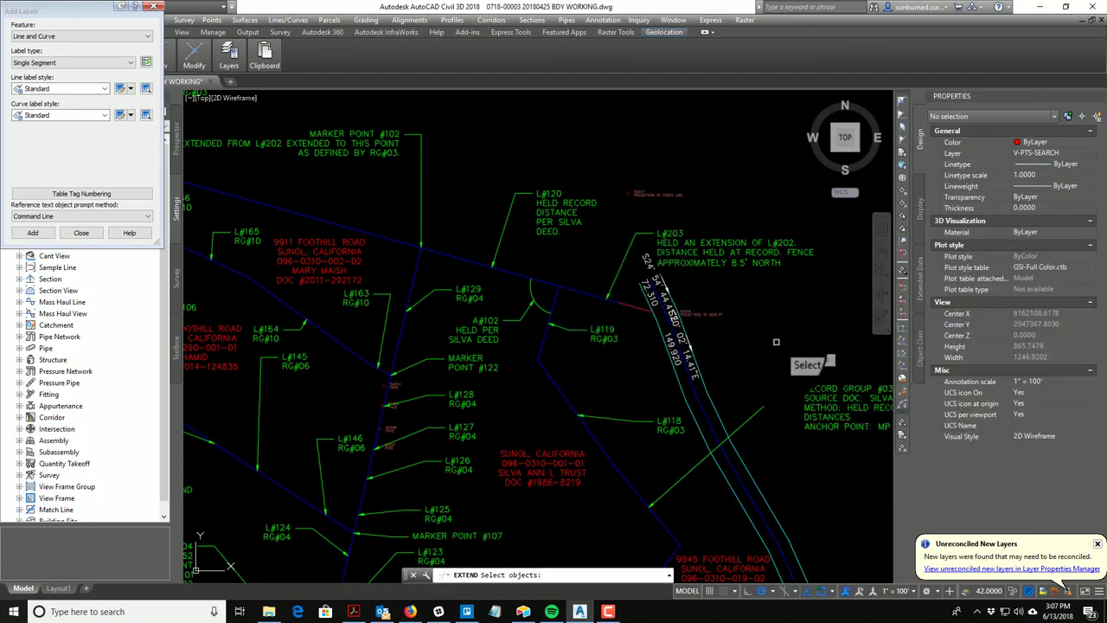
{"action": "left_click", "coordinate": [761, 358]}
{"action": "key", "text": "Escape"}
{"action": "key", "text": "Escape"}
Draw a slanted line east of the road, across the path of L#203, as a limit for extending.
{"action": "type", "text": "L"}
{"action": "key", "text": "Return"}
{"action": "left_click", "coordinate": [768, 374]}
{"action": "left_click", "coordinate": [812, 274]}
{"action": "key", "text": "Return"}
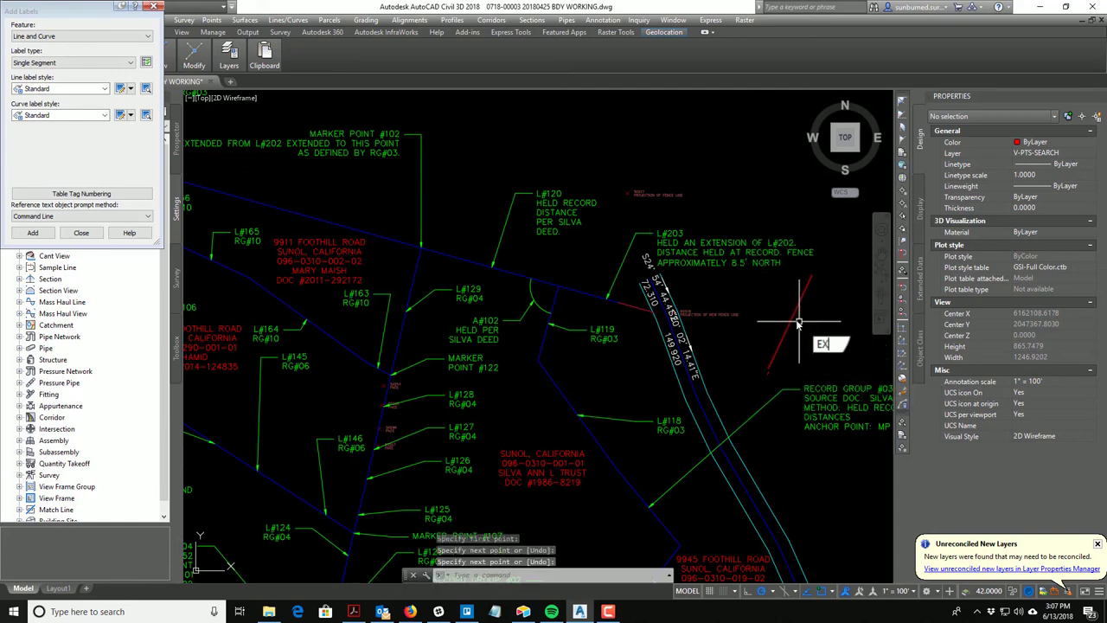
Extend the red line on L#203 eastward across the road to the slanted line.
{"action": "key", "text": "Return"}
{"action": "left_click", "coordinate": [793, 316]}
{"action": "key", "text": "Return"}
{"action": "left_click", "coordinate": [642, 309]}
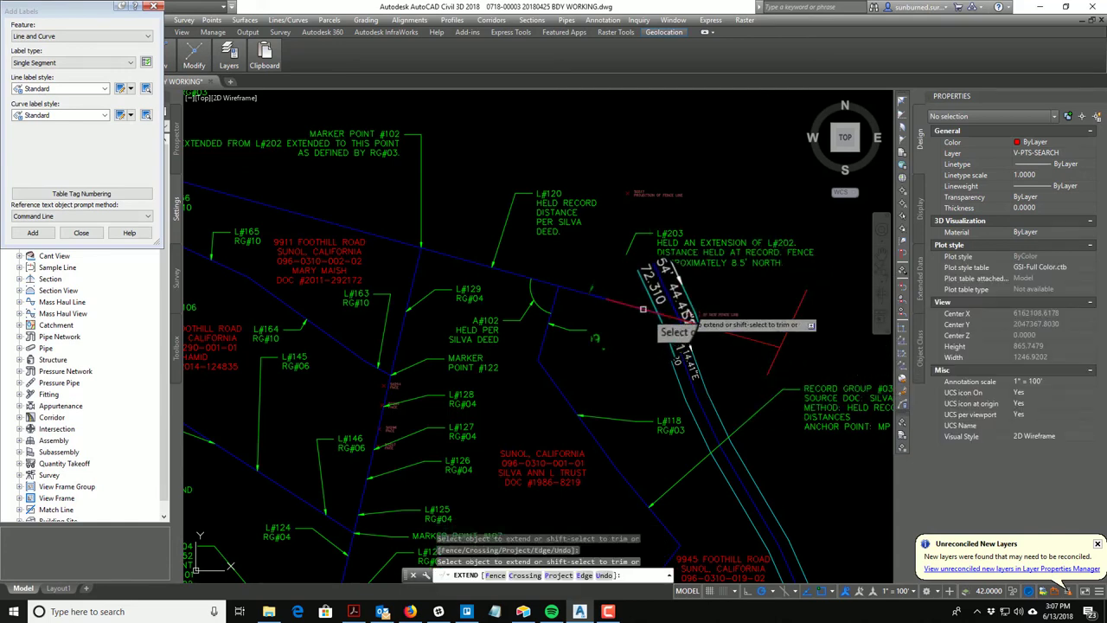
{"action": "key", "text": "Escape"}
Draw a circle of radius 1394.3340 centered on the road centerline's bend vertex near L#100, reaching the centerline's bend near L#203.
{"action": "scroll", "coordinate": [692, 363], "scroll_direction": "down", "scroll_amount": 5}
{"action": "scroll", "coordinate": [675, 429], "scroll_direction": "up", "scroll_amount": 3}
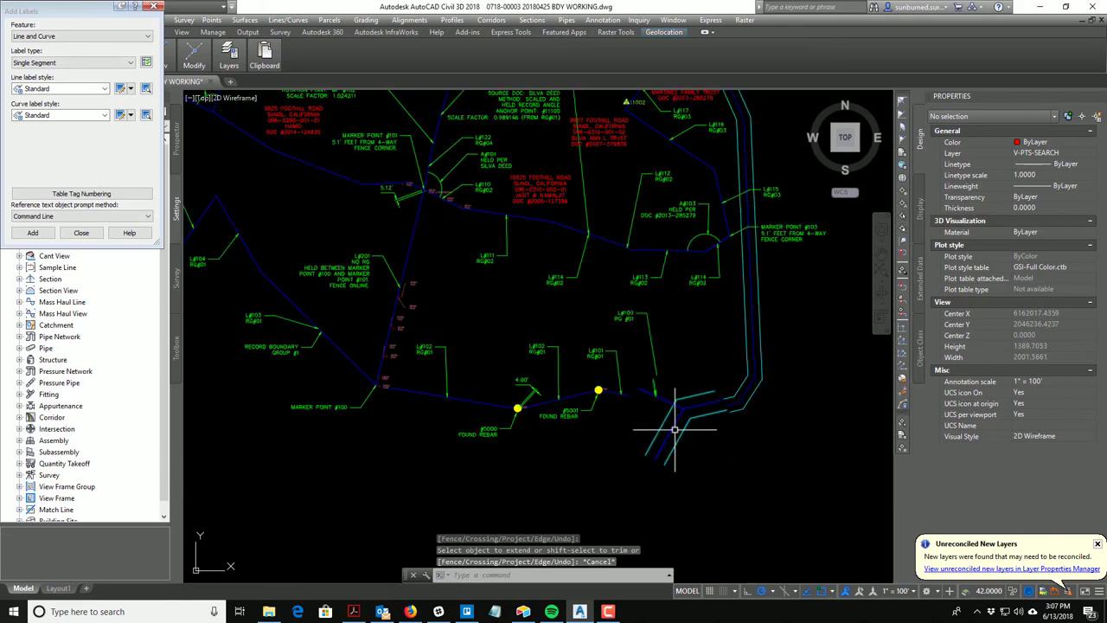
{"action": "scroll", "coordinate": [674, 429], "scroll_direction": "up", "scroll_amount": 3}
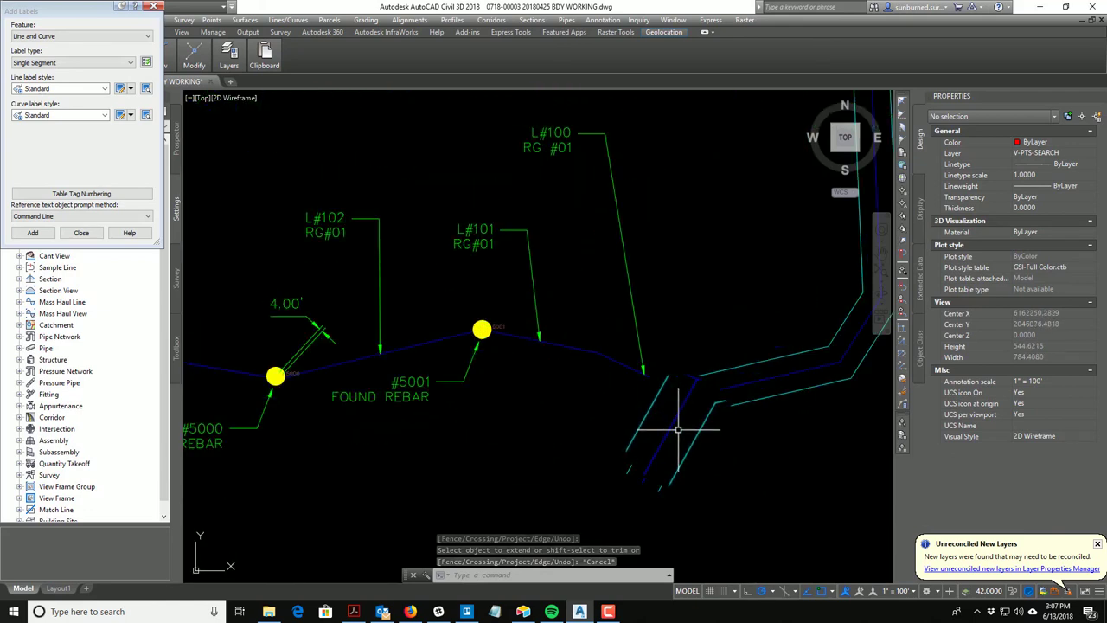
{"action": "type", "text": "cv"}
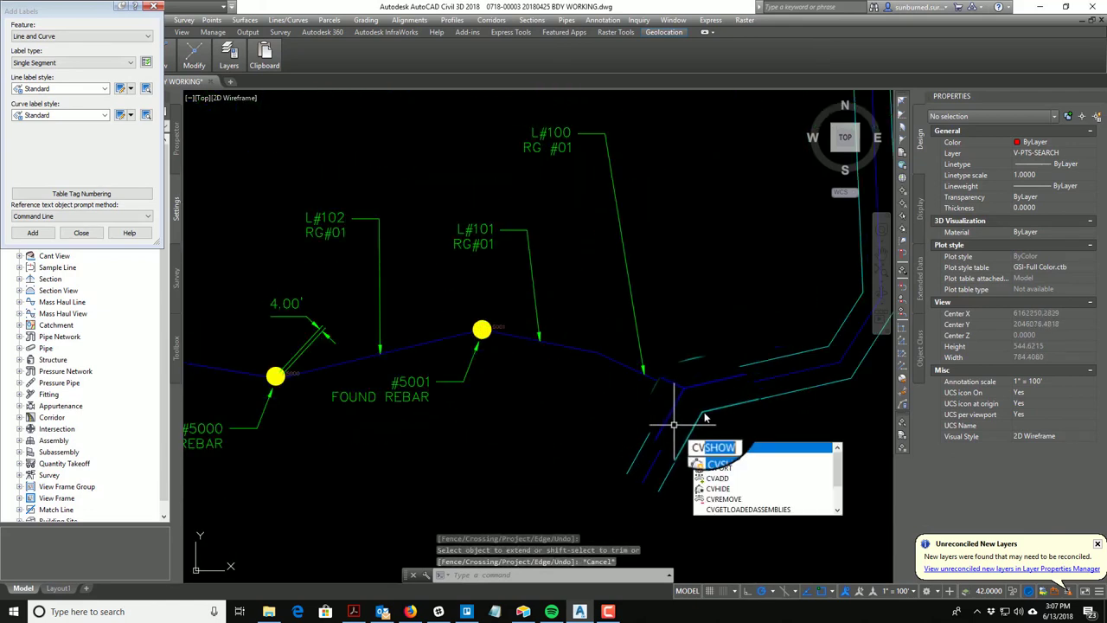
{"action": "key", "text": "Return"}
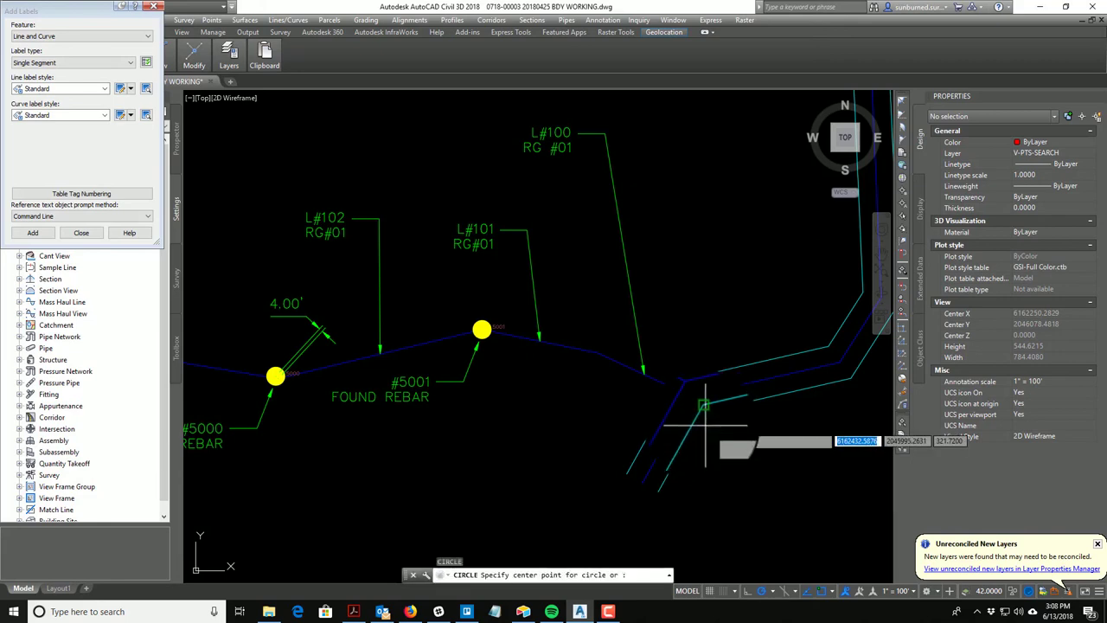
{"action": "left_click", "coordinate": [692, 395]}
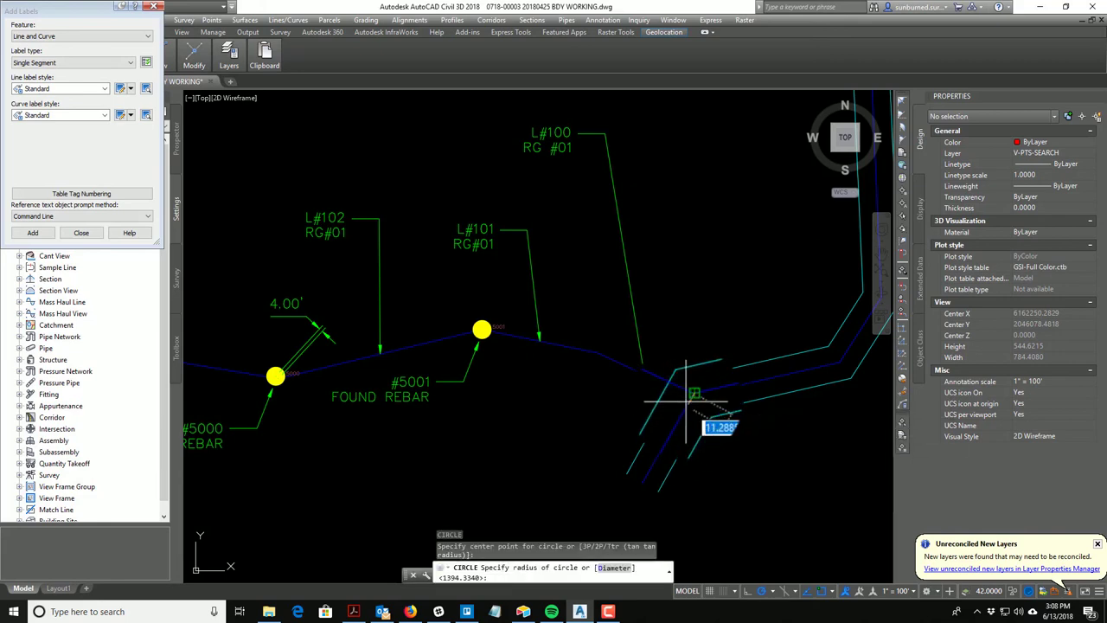
{"action": "scroll", "coordinate": [696, 390], "scroll_direction": "down", "scroll_amount": 5}
{"action": "scroll", "coordinate": [653, 177], "scroll_direction": "up", "scroll_amount": 5}
{"action": "scroll", "coordinate": [653, 177], "scroll_direction": "up", "scroll_amount": 3}
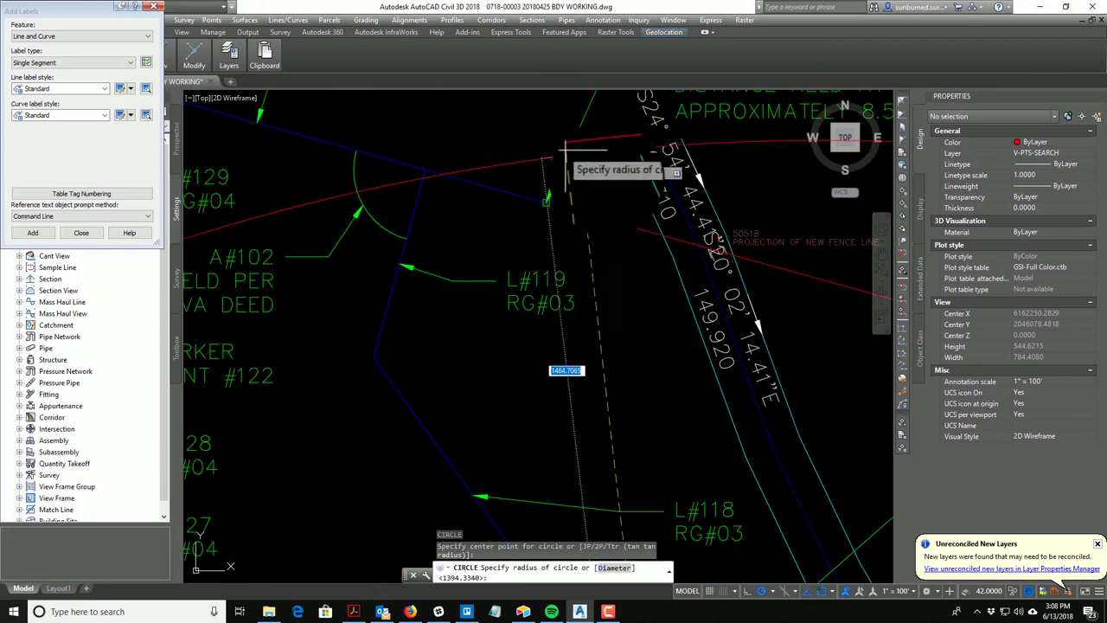
{"action": "scroll", "coordinate": [705, 251], "scroll_direction": "up", "scroll_amount": 3}
{"action": "scroll", "coordinate": [699, 241], "scroll_direction": "up", "scroll_amount": 4}
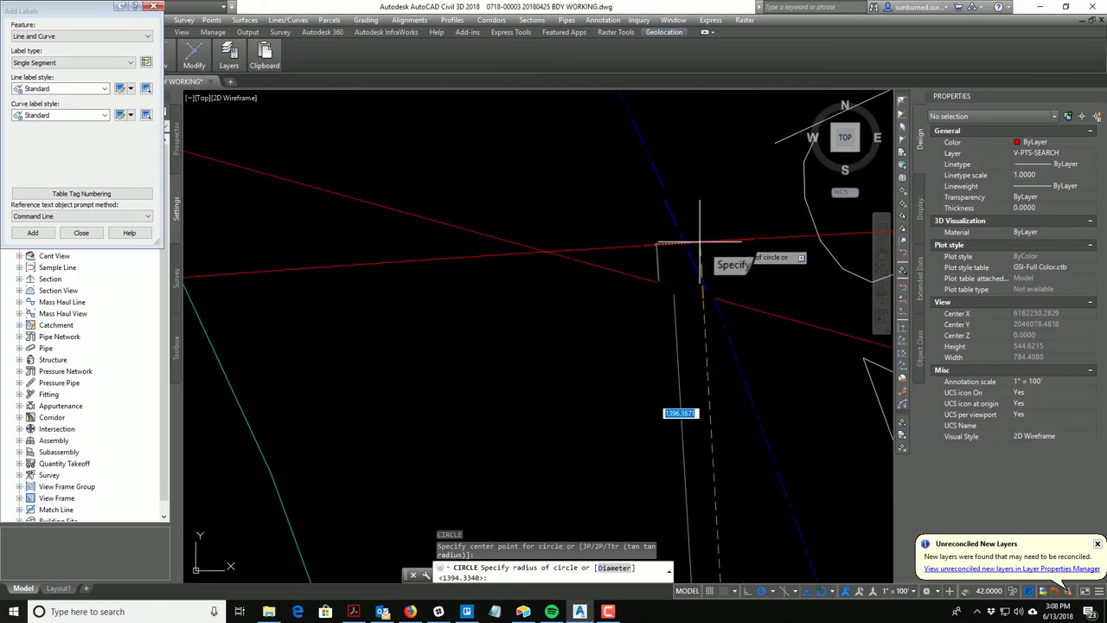
{"action": "scroll", "coordinate": [749, 336], "scroll_direction": "up", "scroll_amount": 3}
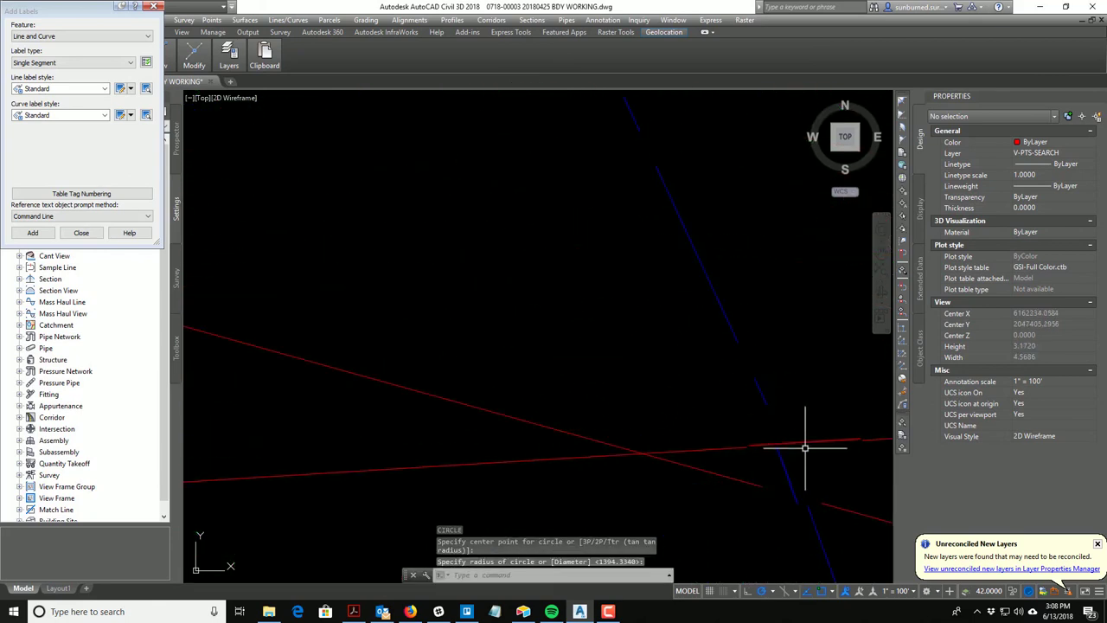
Examine where the circle crosses the extended red line beside the road centerline near L#203.
{"action": "scroll", "coordinate": [500, 205], "scroll_direction": "up", "scroll_amount": 6}
{"action": "left_click", "coordinate": [509, 201]}
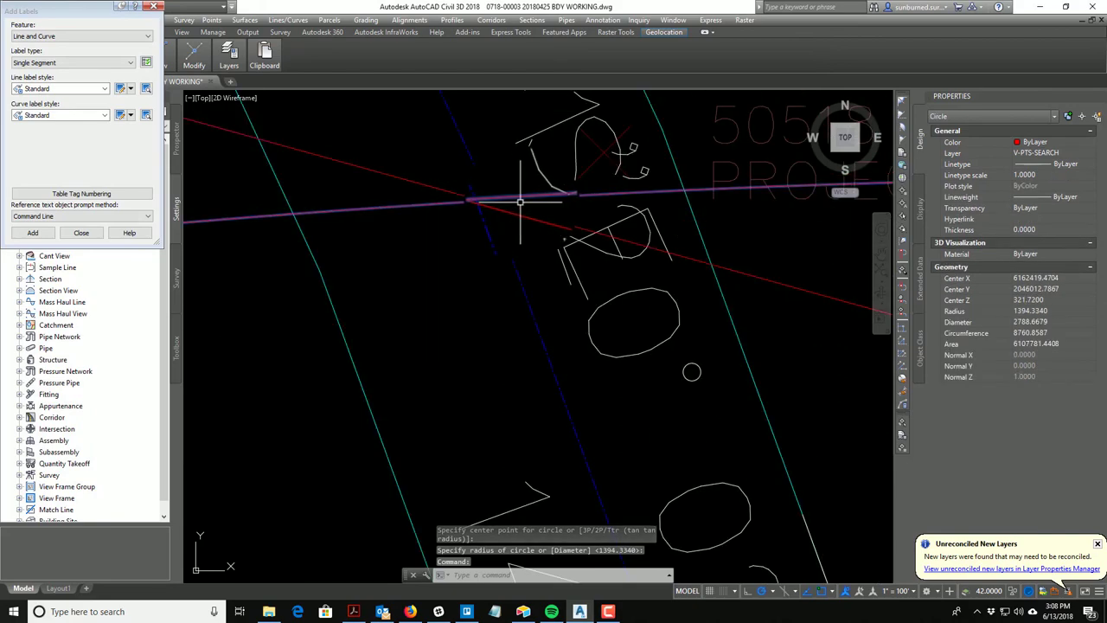
{"action": "scroll", "coordinate": [519, 204], "scroll_direction": "down", "scroll_amount": 4}
{"action": "scroll", "coordinate": [723, 234], "scroll_direction": "down", "scroll_amount": 6}
{"action": "scroll", "coordinate": [670, 378], "scroll_direction": "up", "scroll_amount": 12}
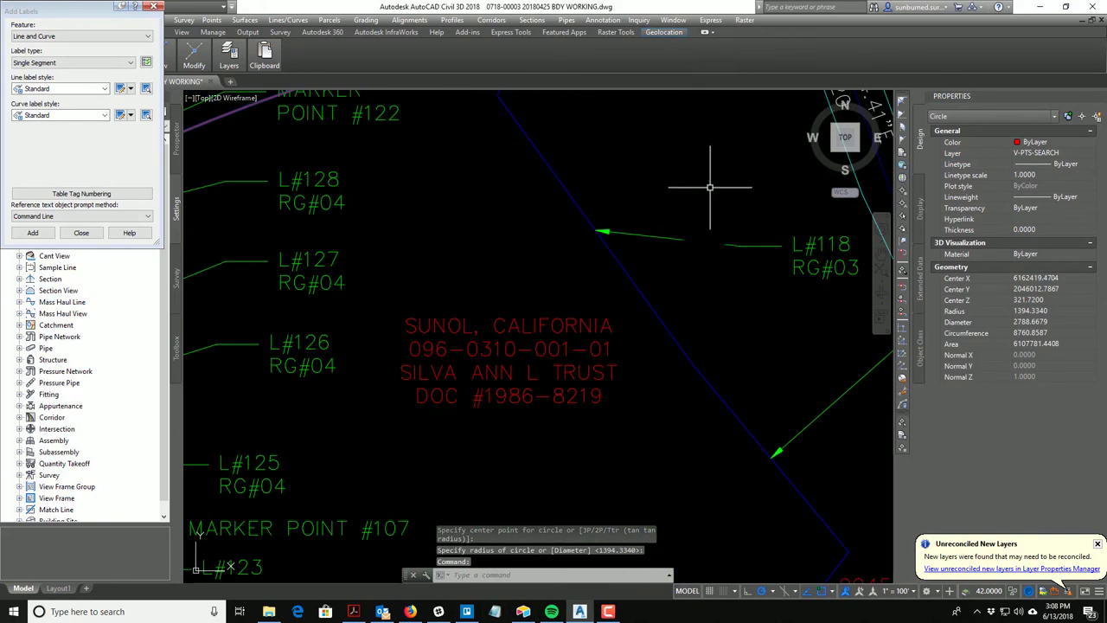
{"action": "key", "text": "Escape"}
{"action": "scroll", "coordinate": [651, 270], "scroll_direction": "down", "scroll_amount": 7}
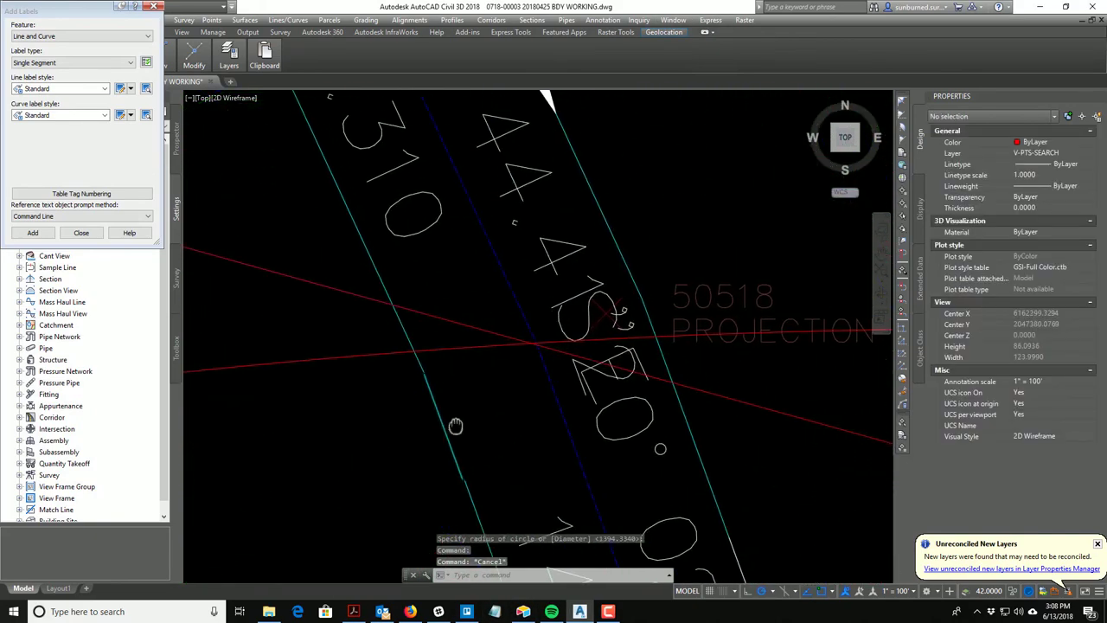
{"action": "scroll", "coordinate": [506, 392], "scroll_direction": "up", "scroll_amount": 8}
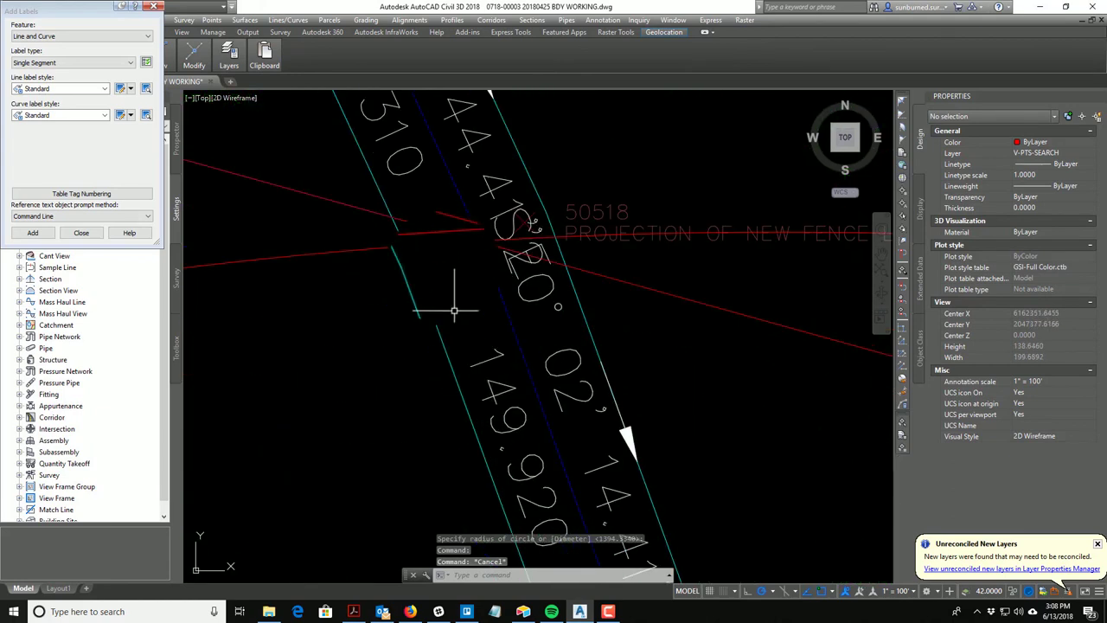
{"action": "scroll", "coordinate": [422, 233], "scroll_direction": "up", "scroll_amount": 5}
{"action": "left_click", "coordinate": [500, 305]}
{"action": "left_click", "coordinate": [467, 290]}
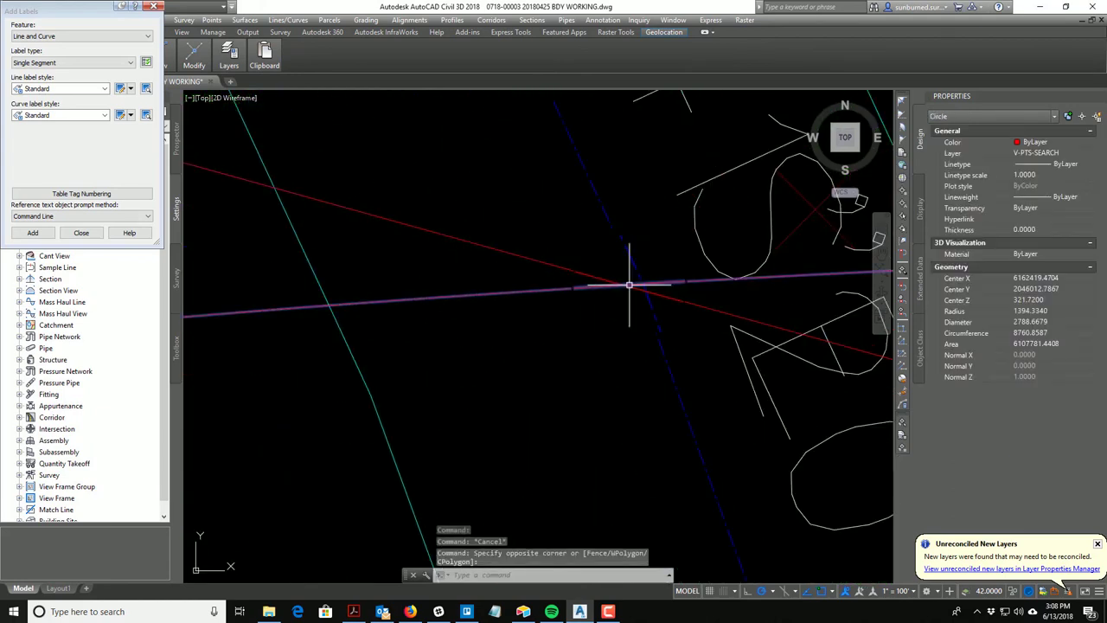
{"action": "key", "text": "Escape"}
{"action": "scroll", "coordinate": [623, 279], "scroll_direction": "down", "scroll_amount": 10}
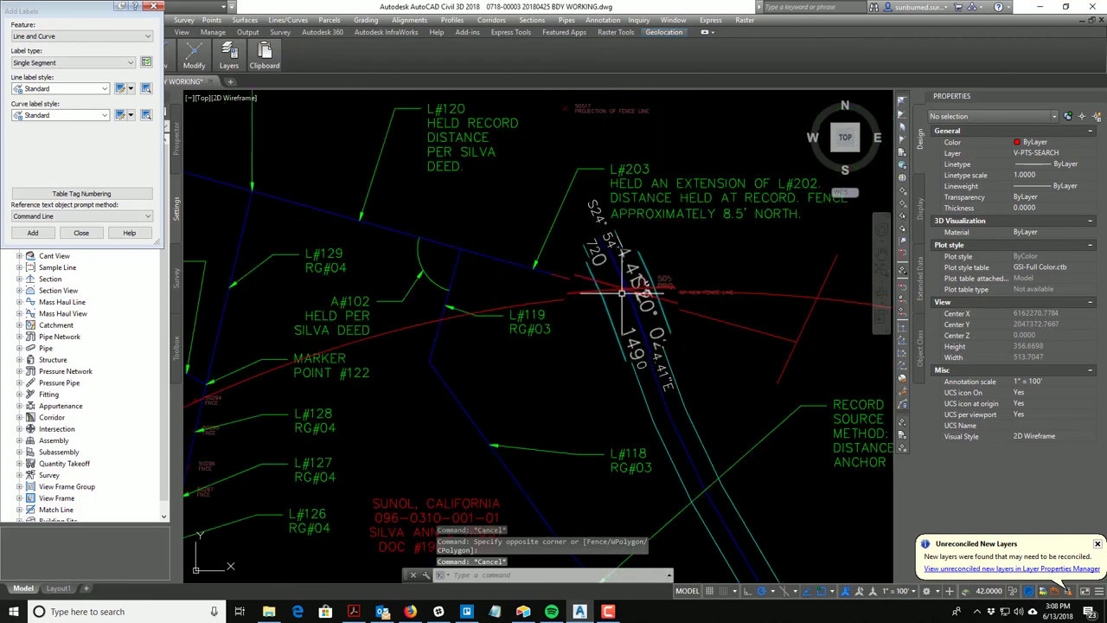
Start rotating the three road lines about the centerline's bend vertex near L#100, using that vertex as the reference angle's first point.
{"action": "middle_click_drag", "start_coordinate": [626, 343], "coordinate": [605, 499]}
{"action": "type", "text": "ro"}
{"action": "key", "text": "Return"}
{"action": "scroll", "coordinate": [638, 408], "scroll_direction": "up", "scroll_amount": 5}
{"action": "left_click", "coordinate": [697, 471]}
{"action": "left_click", "coordinate": [651, 429]}
{"action": "key", "text": "Return"}
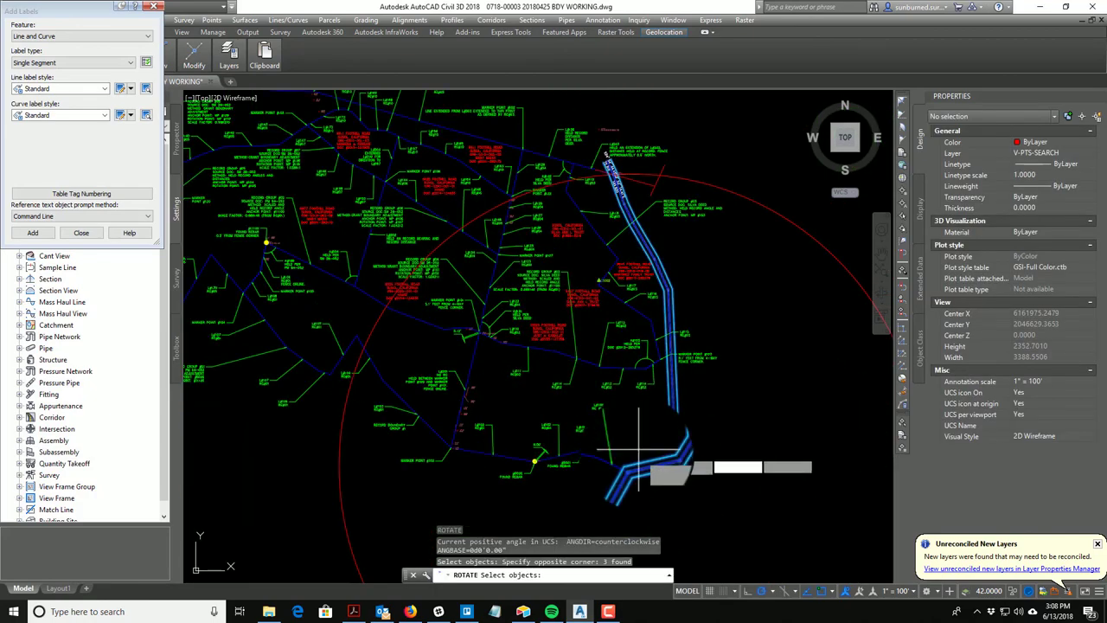
{"action": "scroll", "coordinate": [638, 454], "scroll_direction": "up", "scroll_amount": 6}
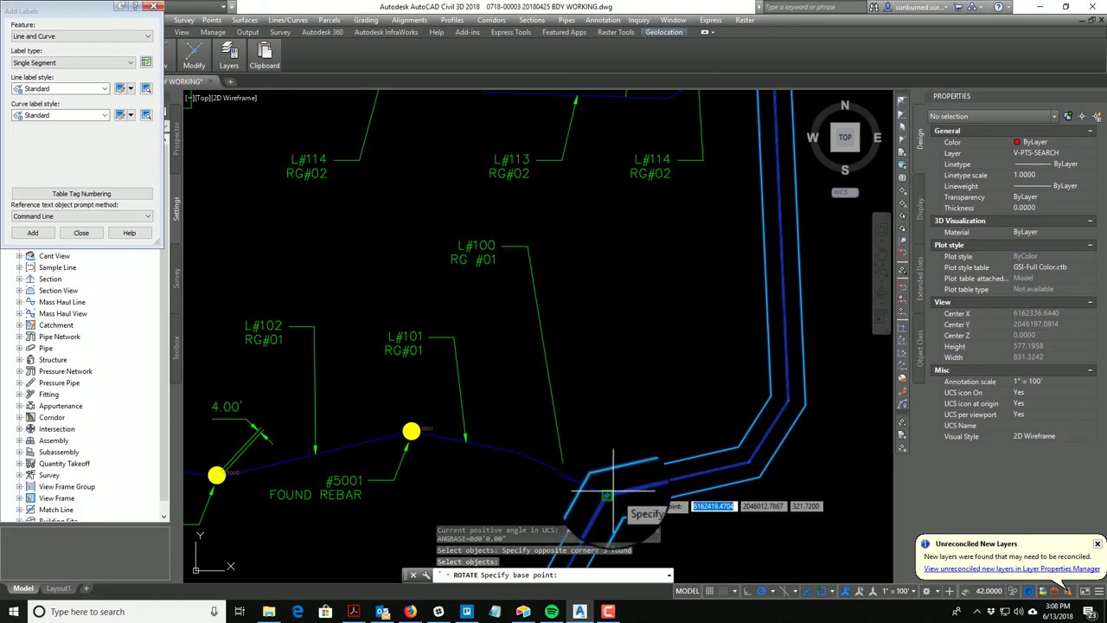
{"action": "left_click", "coordinate": [608, 494]}
{"action": "type", "text": "R"}
{"action": "key", "text": "Return"}
{"action": "left_click", "coordinate": [608, 493]}
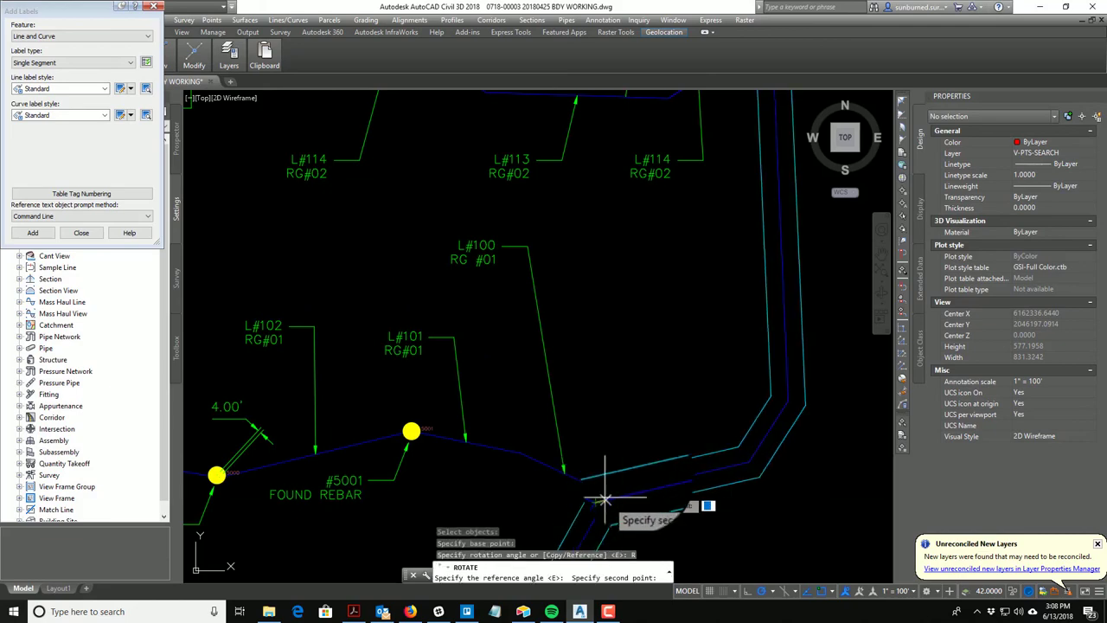
Try to rotate the centerline's bend vertex near L#203 to the intersection of the circle and the extended red line.
{"action": "scroll", "coordinate": [627, 484], "scroll_direction": "down", "scroll_amount": 6}
{"action": "scroll", "coordinate": [638, 303], "scroll_direction": "up", "scroll_amount": 6}
{"action": "scroll", "coordinate": [567, 195], "scroll_direction": "up", "scroll_amount": 4}
{"action": "scroll", "coordinate": [497, 298], "scroll_direction": "up", "scroll_amount": 10}
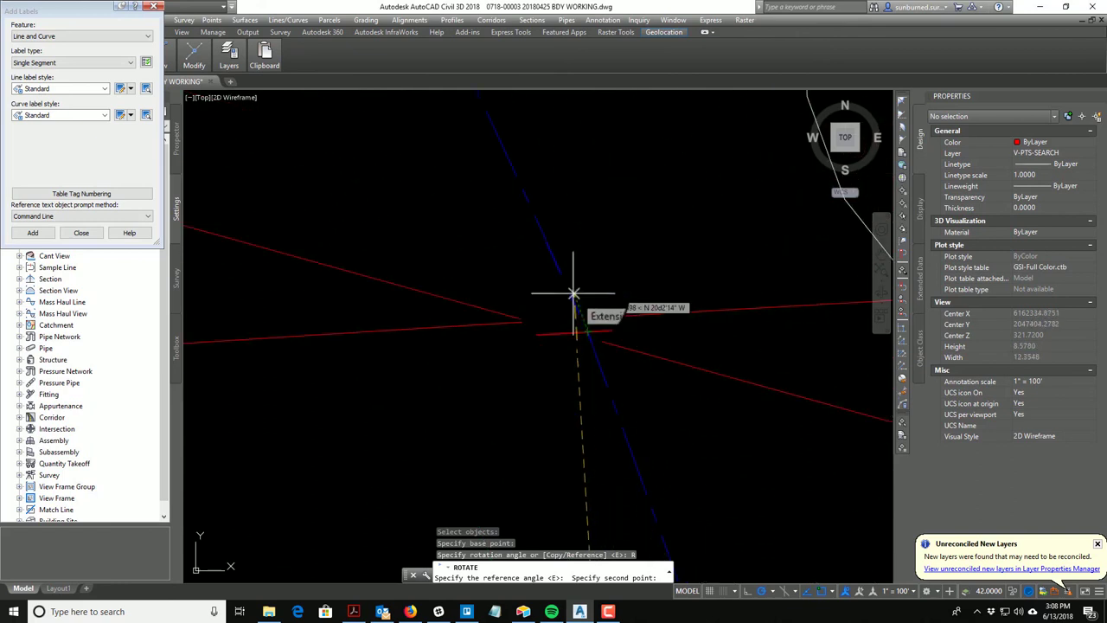
{"action": "left_click", "coordinate": [586, 326]}
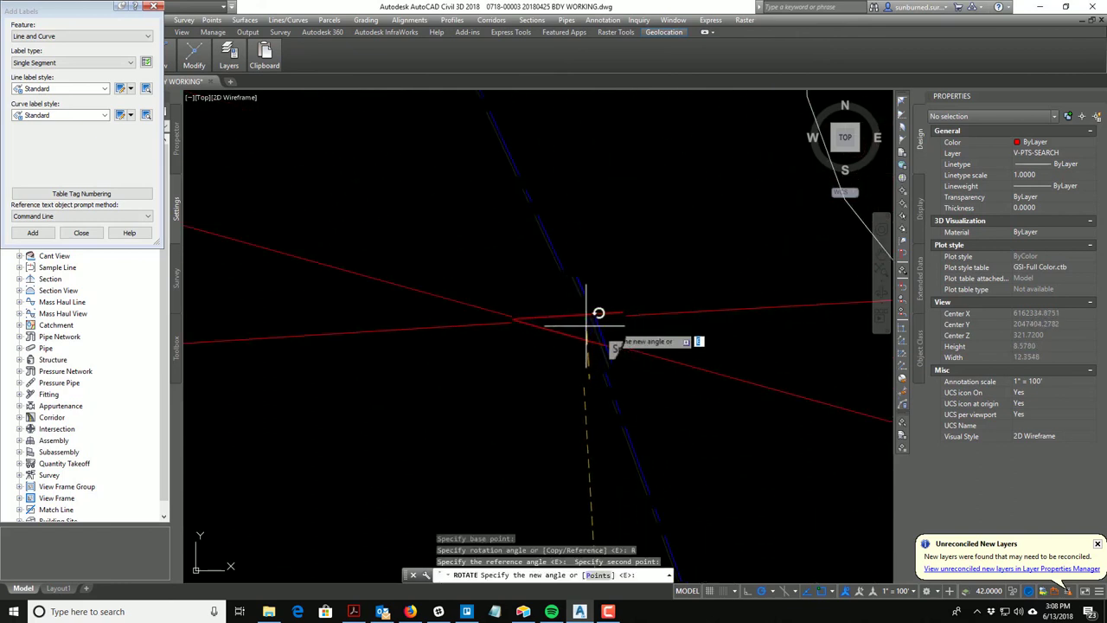
{"action": "right_click", "coordinate": [533, 321], "text": "shift"}
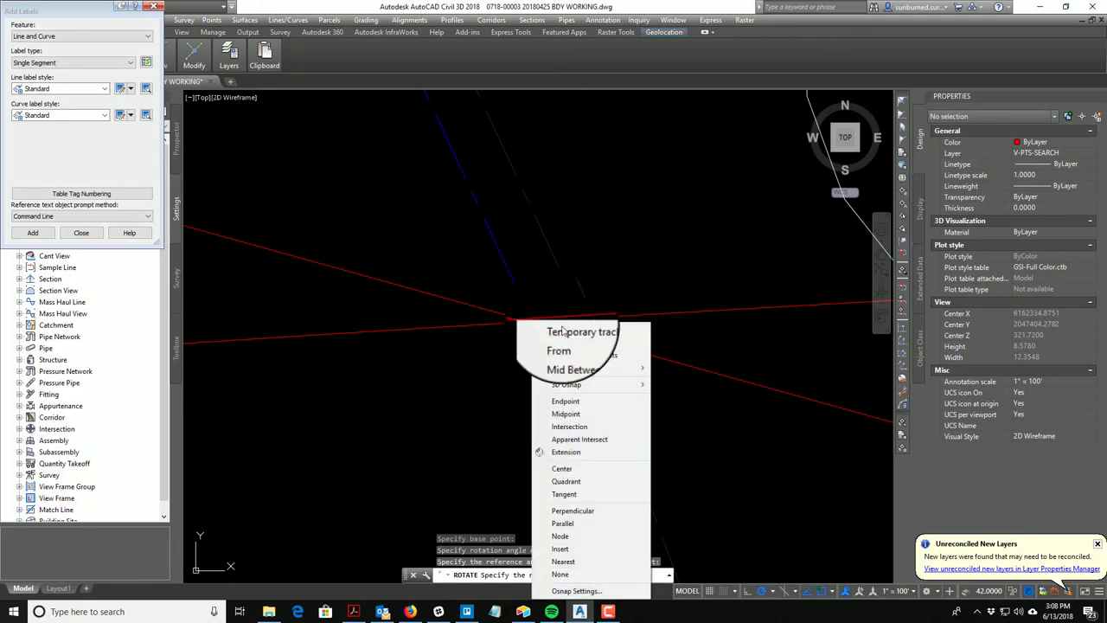
{"action": "left_click", "coordinate": [575, 426]}
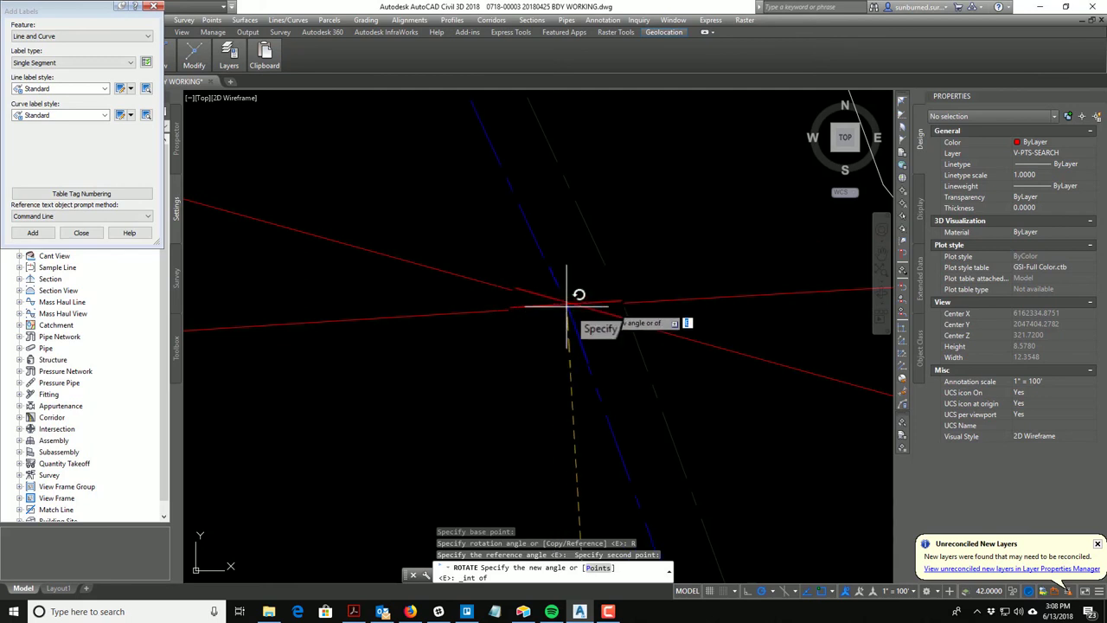
{"action": "left_click", "coordinate": [565, 313]}
Flatten the construction circle and the extended red line to 2D without removing hidden lines.
{"action": "left_click", "coordinate": [583, 339]}
{"action": "left_click", "coordinate": [533, 306]}
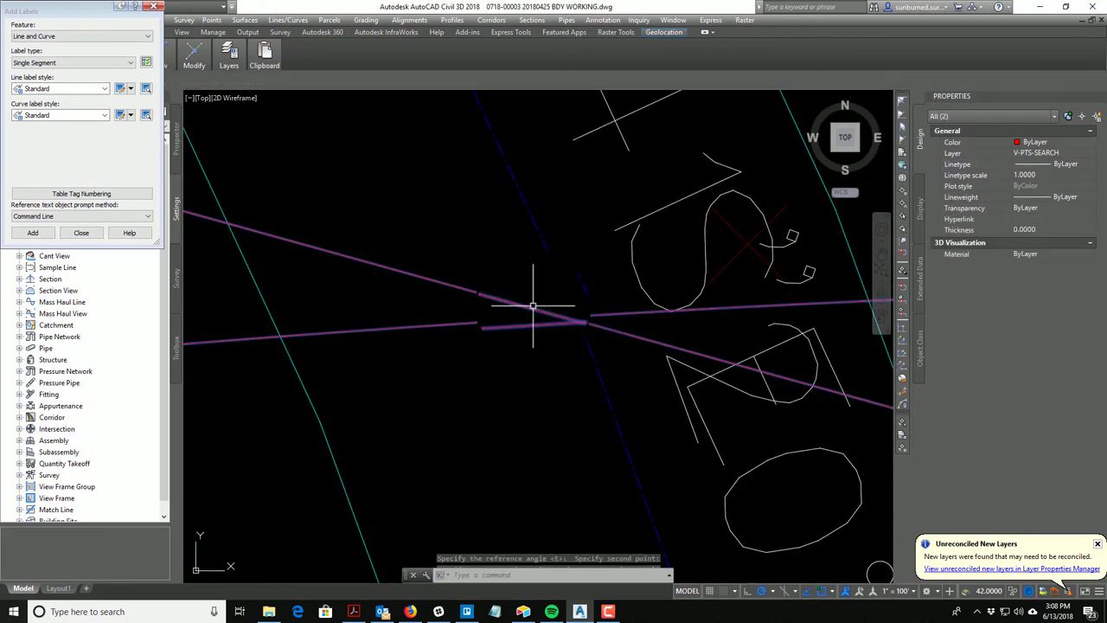
{"action": "type", "text": "FLATTE"}
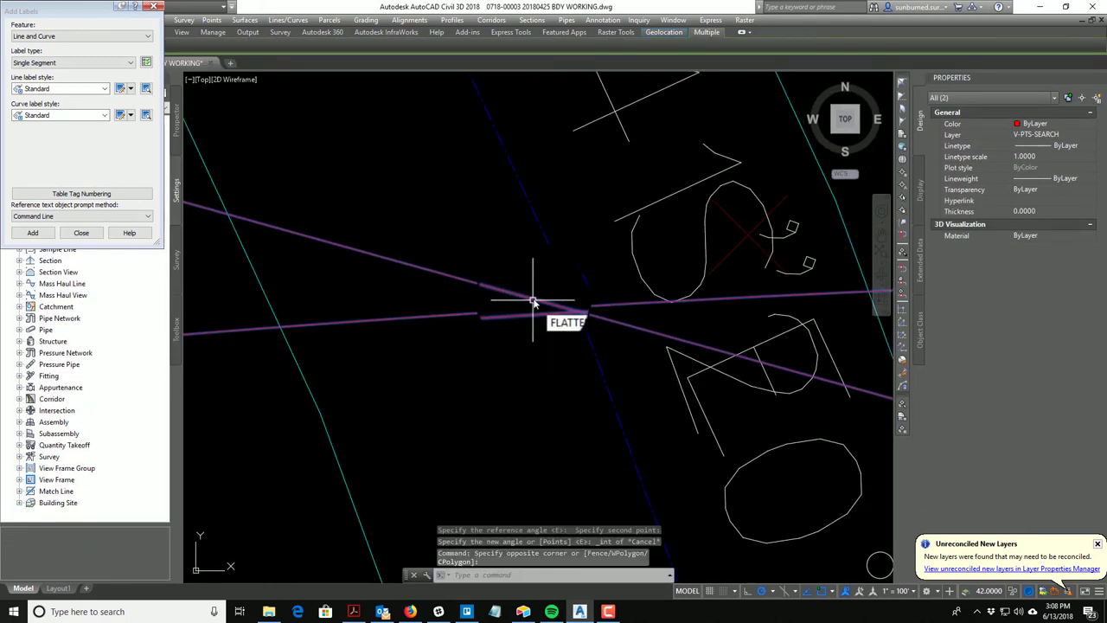
{"action": "type", "text": "N"}
{"action": "key", "text": "Return"}
{"action": "type", "text": "N"}
{"action": "key", "text": "Return"}
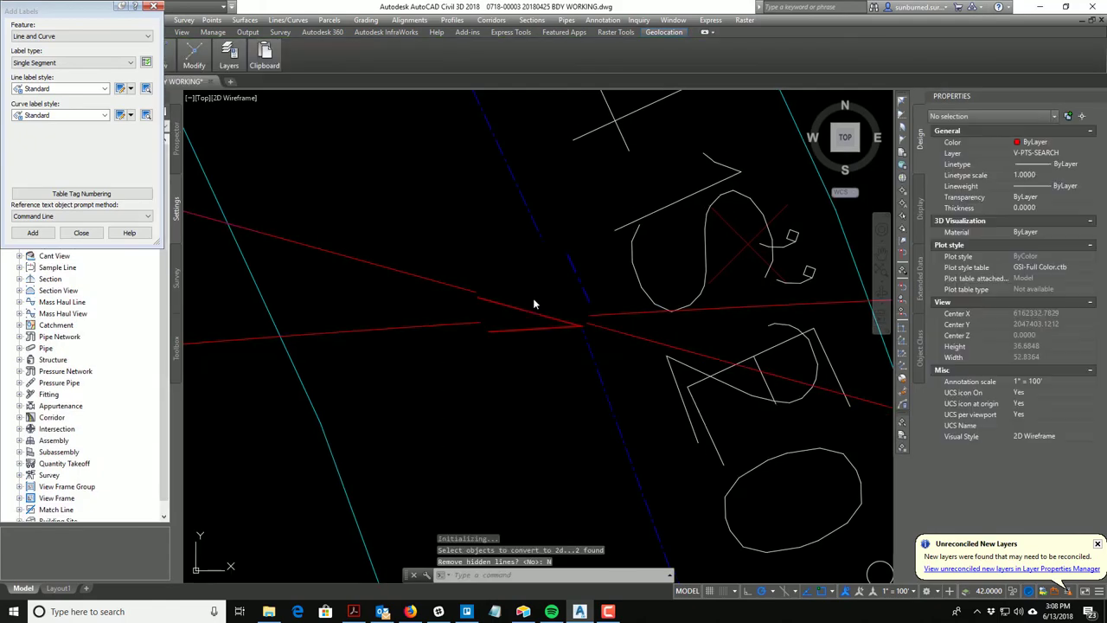
Restart rotating the three road lines about the centerline's bend vertex near L#100, with that vertex as the first reference point.
{"action": "scroll", "coordinate": [533, 298], "scroll_direction": "down", "scroll_amount": 15}
{"action": "scroll", "coordinate": [624, 347], "scroll_direction": "up", "scroll_amount": 5}
{"action": "type", "text": "R"}
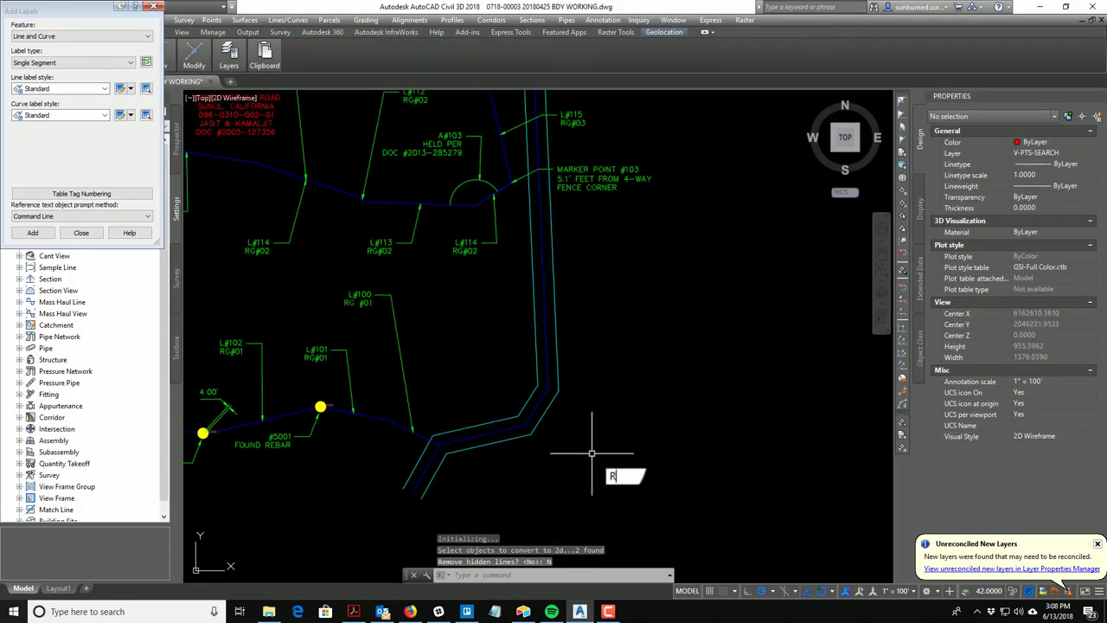
{"action": "type", "text": "O"}
{"action": "key", "text": "Return"}
{"action": "left_click", "coordinate": [579, 476]}
{"action": "left_click", "coordinate": [485, 413]}
{"action": "key", "text": "Return"}
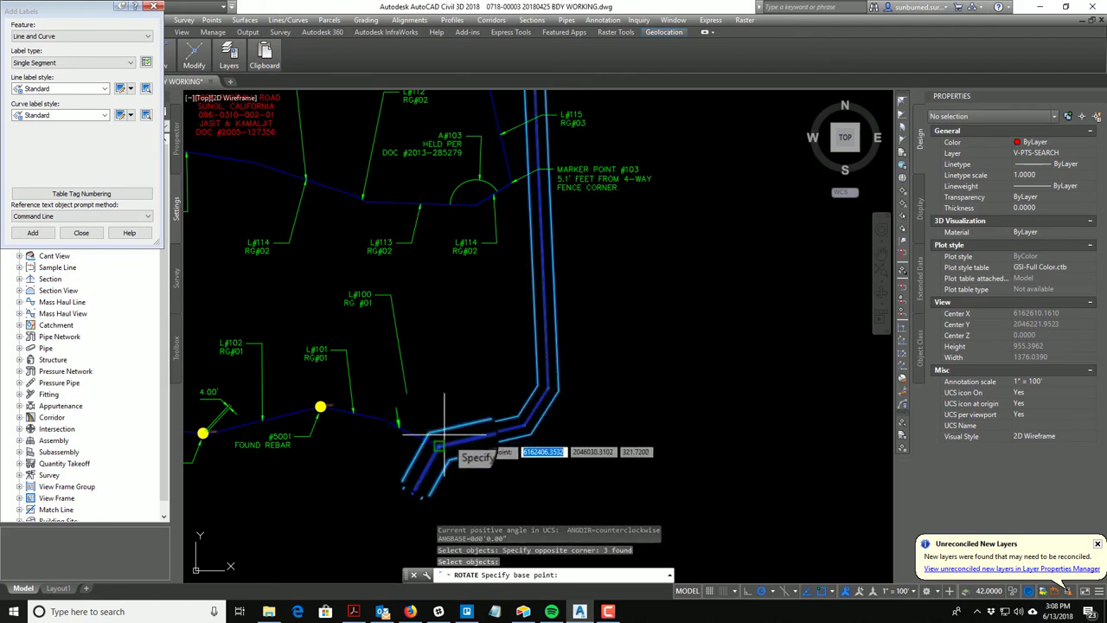
{"action": "left_click", "coordinate": [437, 445]}
{"action": "type", "text": "R"}
{"action": "key", "text": "Return"}
{"action": "left_click", "coordinate": [441, 442]}
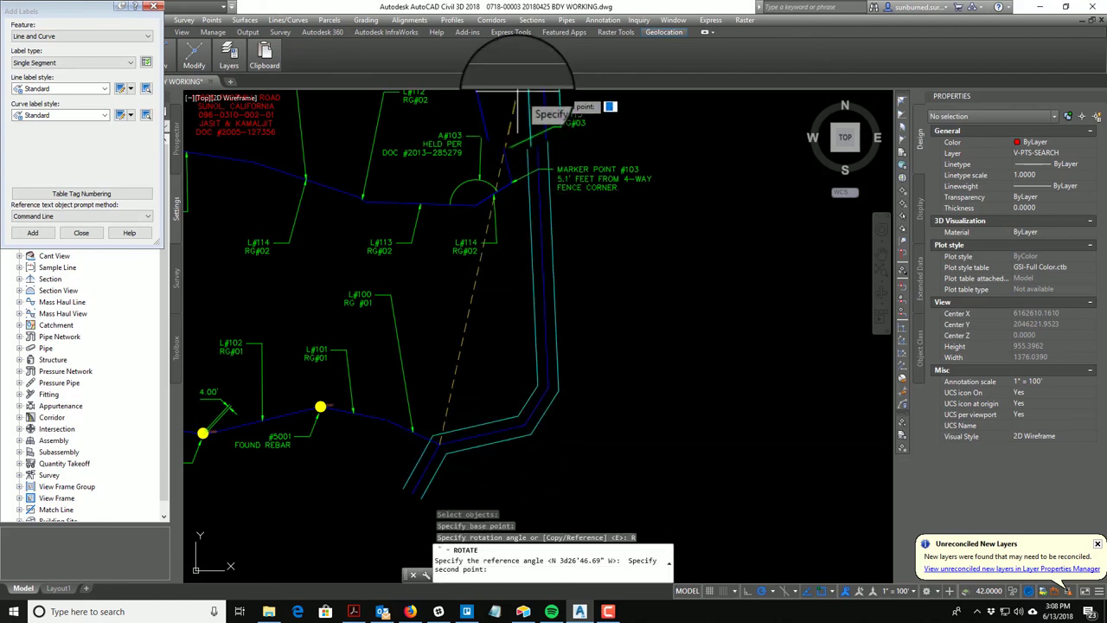
Rotate the centerline's northern bend vertex onto the intersection of the circle and the extended red line.
{"action": "middle_click_drag", "start_coordinate": [517, 92], "coordinate": [744, 328]}
{"action": "middle_click_drag", "start_coordinate": [699, 159], "coordinate": [743, 516]}
{"action": "scroll", "coordinate": [742, 506], "scroll_direction": "up", "scroll_amount": 15}
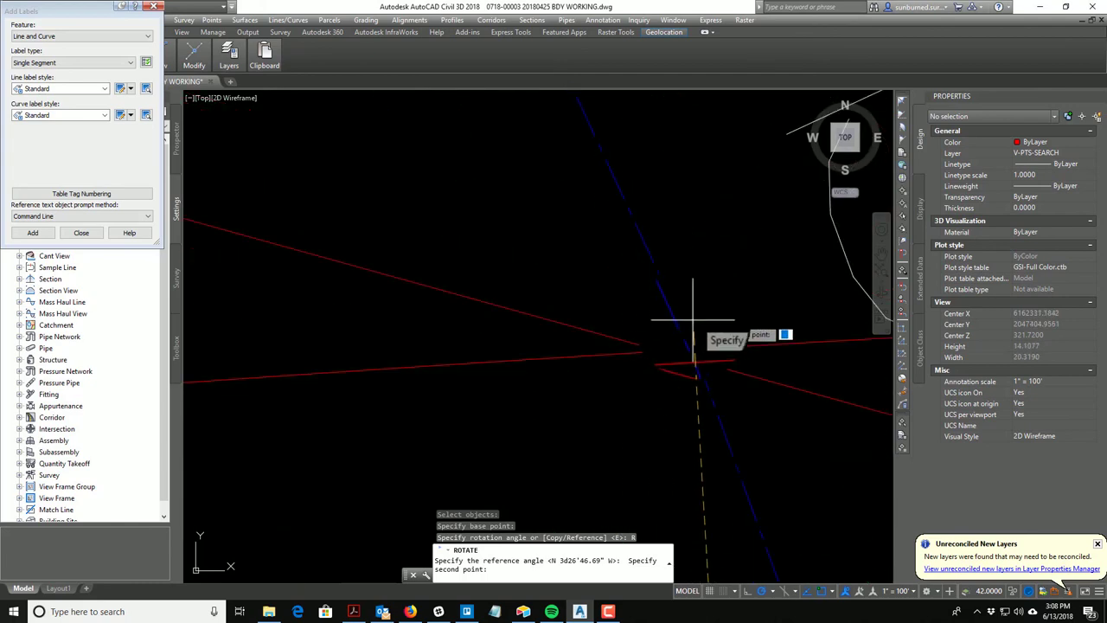
{"action": "left_click", "coordinate": [682, 315]}
{"action": "key", "text": "Escape"}
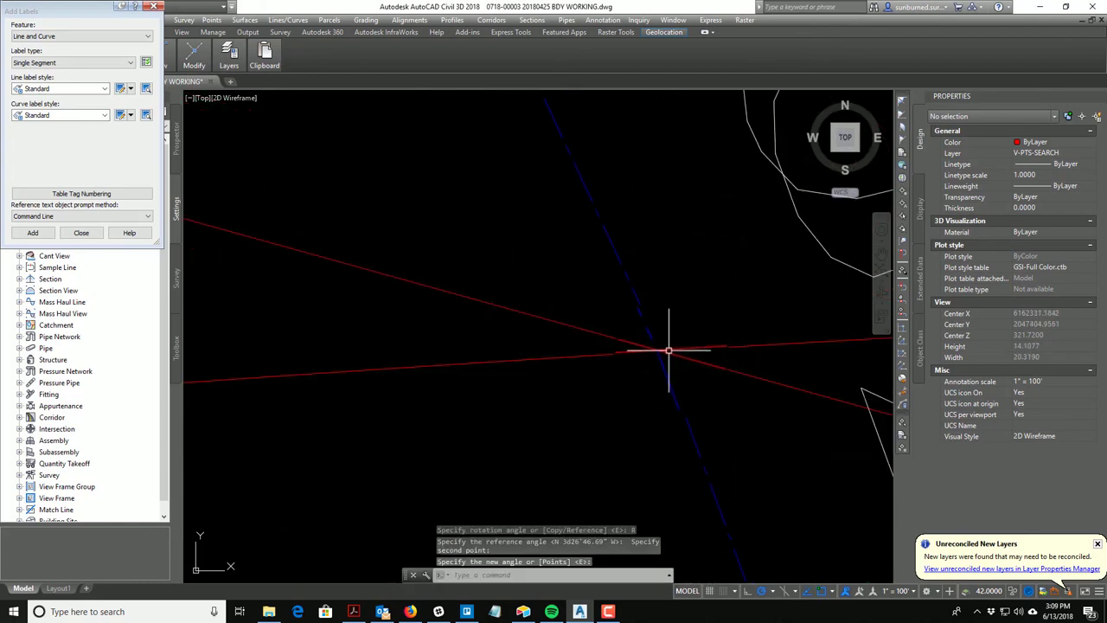
Erase the construction circle that crosses the road centerline's northern bend, keeping the extended red line.
{"action": "scroll", "coordinate": [667, 355], "scroll_direction": "down", "scroll_amount": 5}
{"action": "left_click", "coordinate": [724, 394]}
{"action": "left_click", "coordinate": [694, 403]}
{"action": "key", "text": "Escape"}
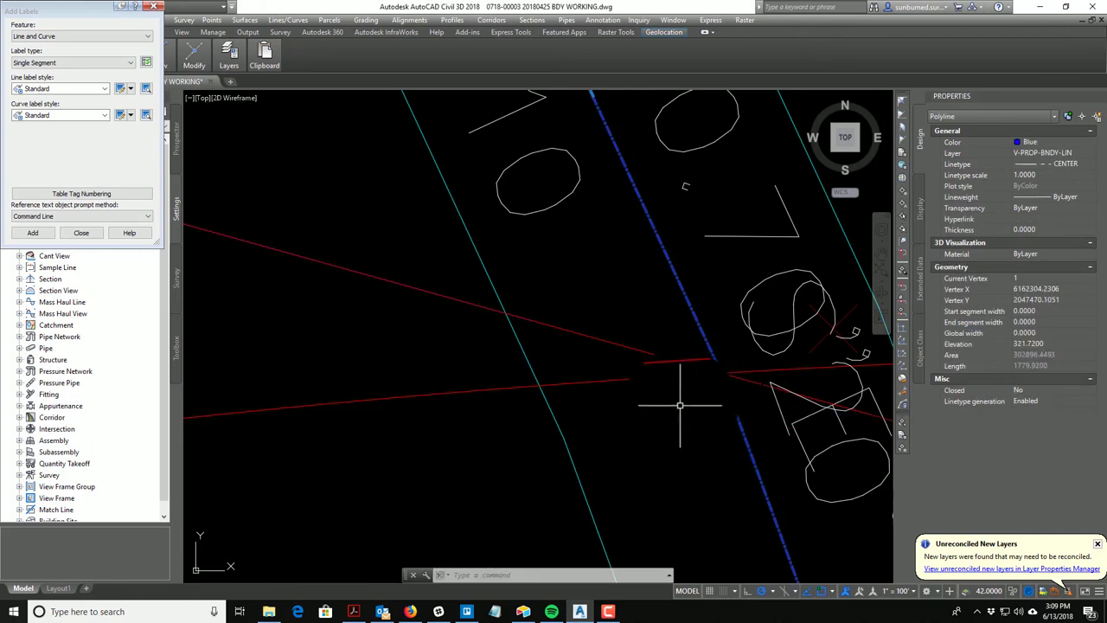
{"action": "left_click", "coordinate": [658, 381]}
{"action": "left_click", "coordinate": [637, 375]}
{"action": "key", "text": "Delete"}
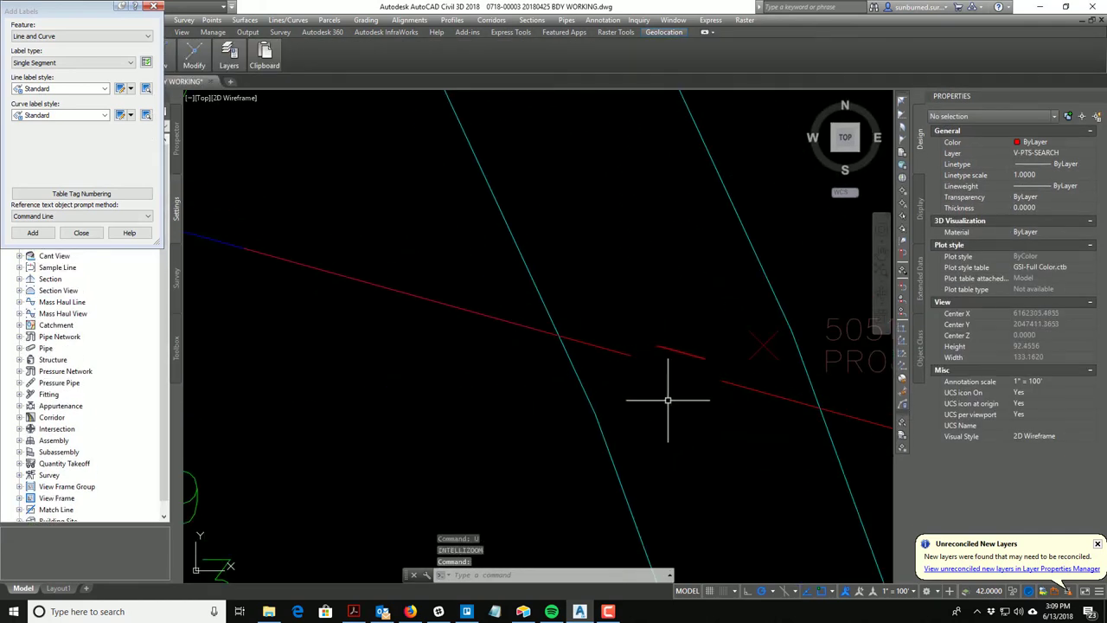
{"action": "key", "text": "ctrl+z"}
{"action": "left_click", "coordinate": [642, 386]}
{"action": "left_click", "coordinate": [618, 369]}
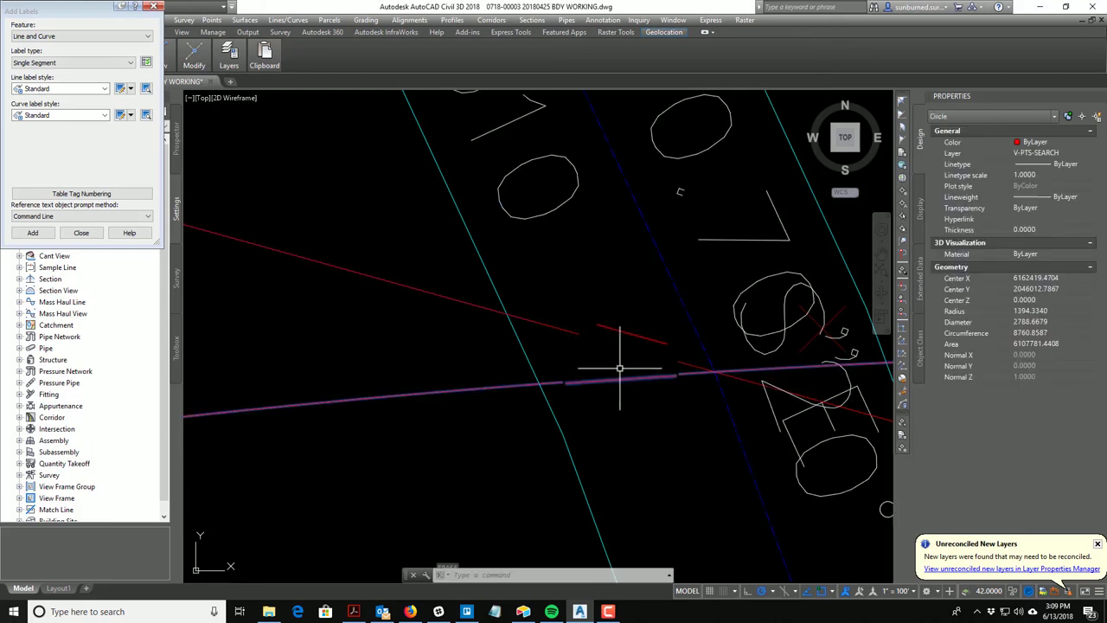
{"action": "key", "text": "Delete"}
Delete the two bearing and distance labels on the road centerline segments meeting at the northern bend.
{"action": "scroll", "coordinate": [661, 363], "scroll_direction": "down", "scroll_amount": 3}
{"action": "middle_click_drag", "start_coordinate": [694, 418], "coordinate": [656, 353]}
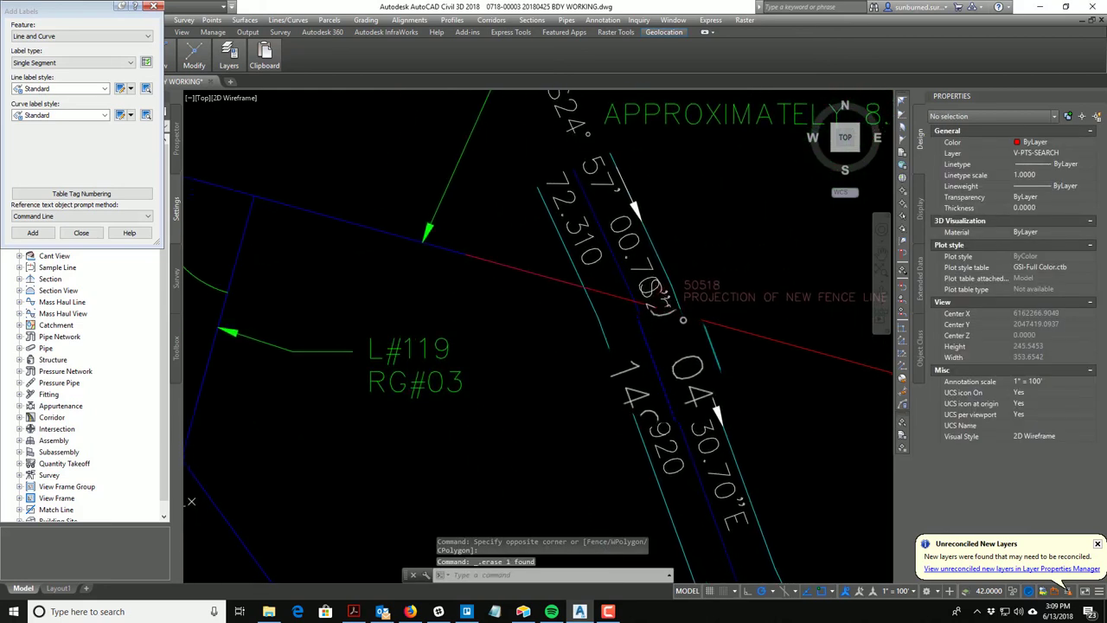
{"action": "left_click", "coordinate": [677, 377]}
{"action": "left_click", "coordinate": [641, 361]}
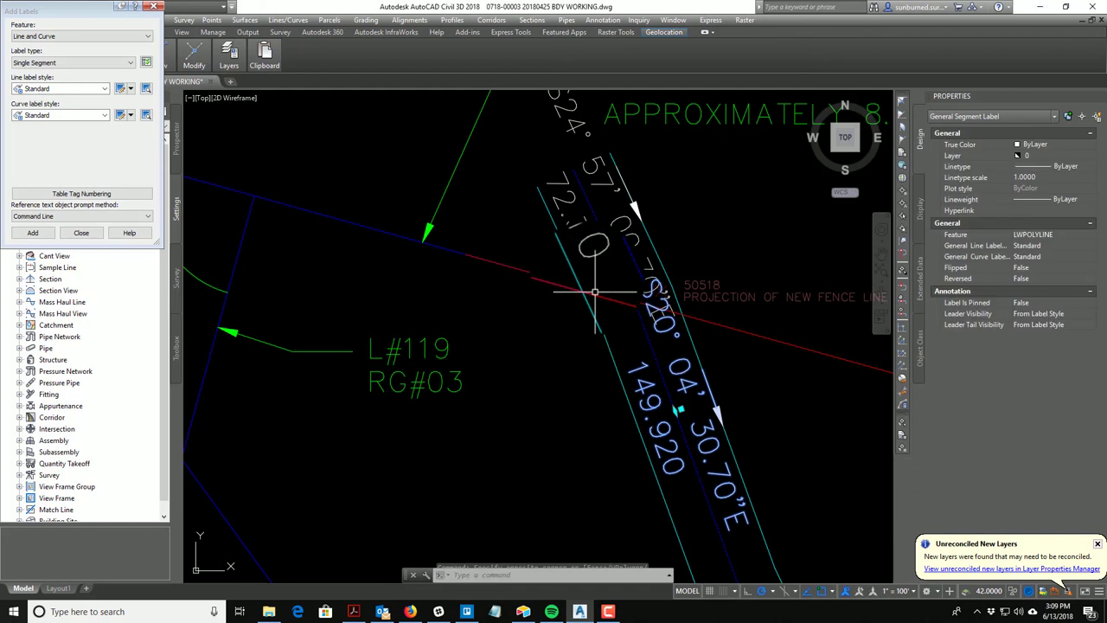
{"action": "left_click", "coordinate": [592, 254]}
{"action": "left_click", "coordinate": [665, 304]}
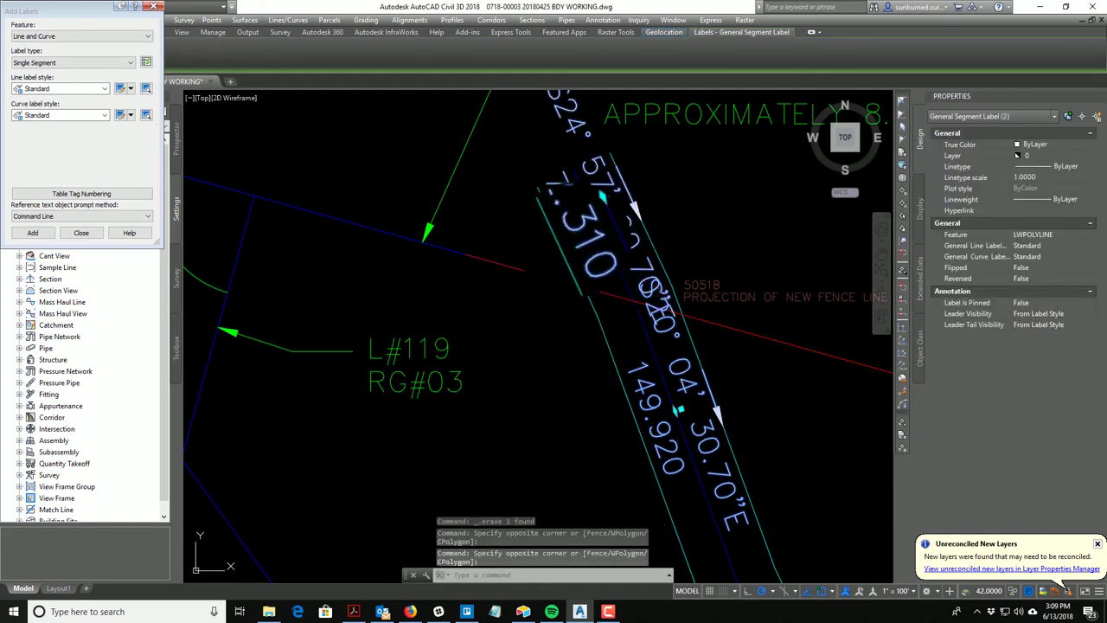
{"action": "key", "text": "Delete"}
Check the rotated centerline's bend vertex against the extended red line and erase that red line.
{"action": "left_click", "coordinate": [664, 311]}
{"action": "left_click", "coordinate": [623, 288]}
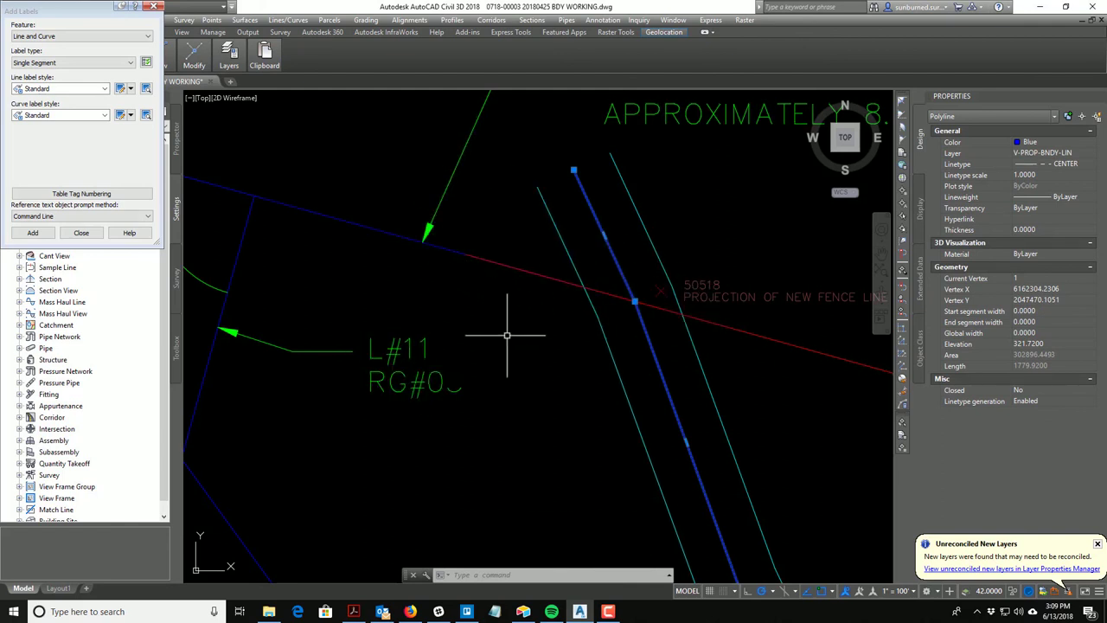
{"action": "left_click", "coordinate": [565, 294]}
{"action": "key", "text": "Escape"}
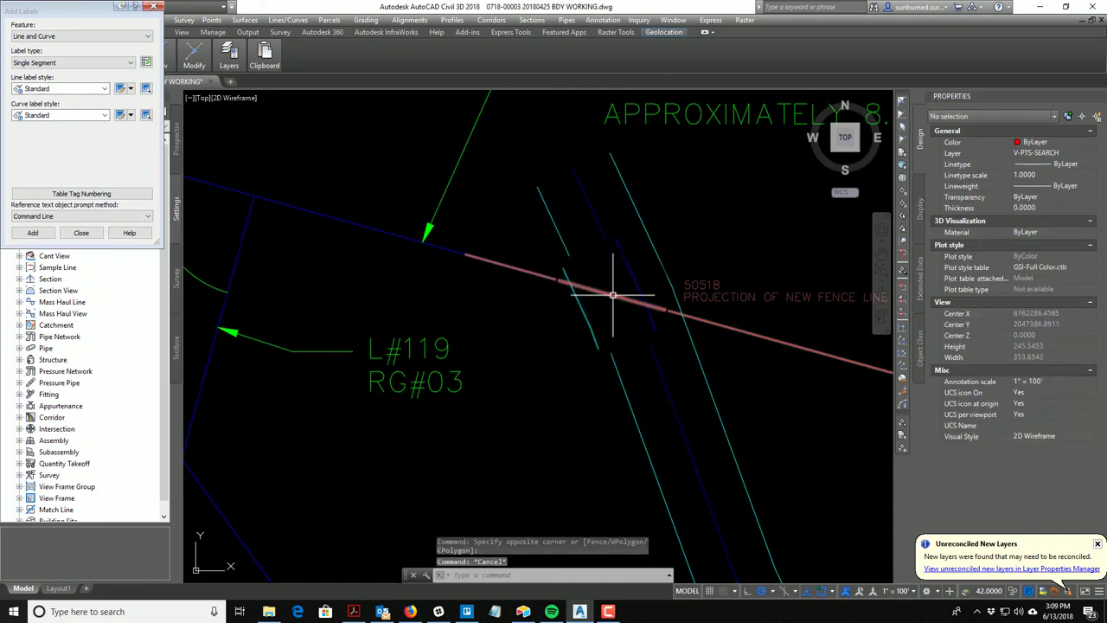
{"action": "left_click", "coordinate": [612, 295]}
{"action": "key", "text": "Delete"}
Examine where the end of the blue boundary line near L#119 crosses the road's western edge line.
{"action": "scroll", "coordinate": [598, 302], "scroll_direction": "up", "scroll_amount": 5}
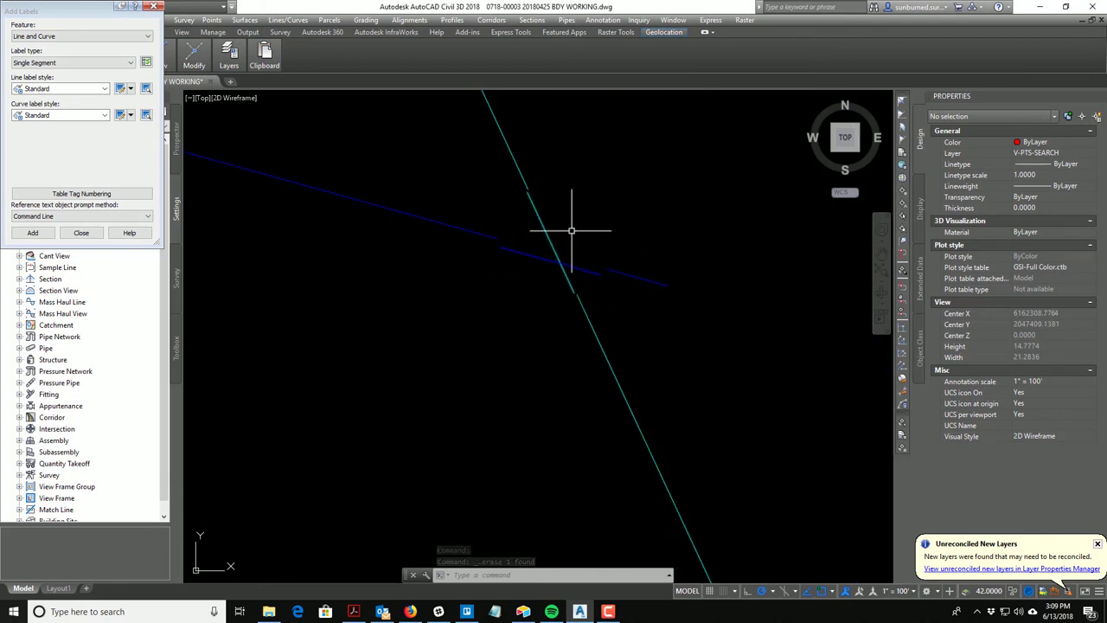
{"action": "scroll", "coordinate": [563, 279], "scroll_direction": "down", "scroll_amount": 8}
{"action": "key", "text": "Escape"}
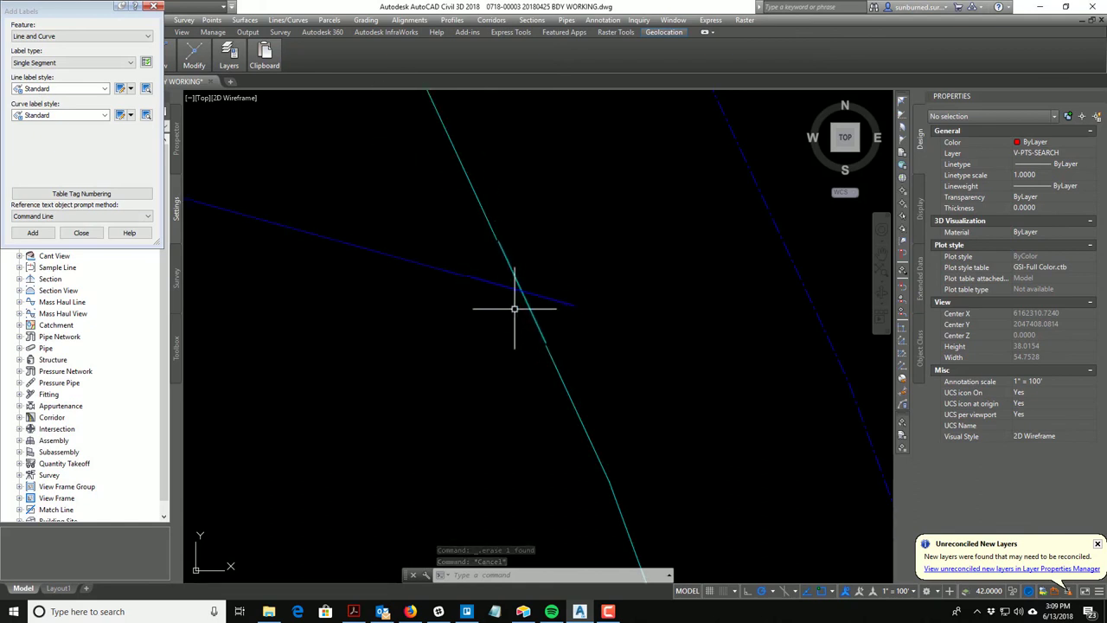
{"action": "scroll", "coordinate": [540, 296], "scroll_direction": "down", "scroll_amount": 4}
{"action": "key", "text": "Escape"}
{"action": "key", "text": "Escape"}
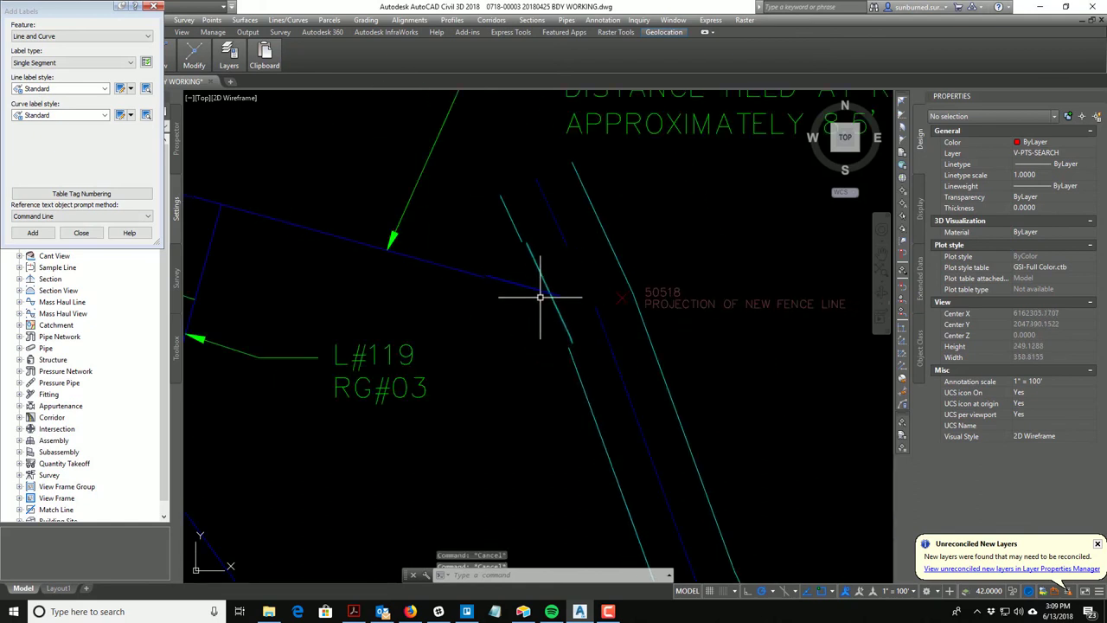
{"action": "scroll", "coordinate": [545, 299], "scroll_direction": "up", "scroll_amount": 3}
{"action": "scroll", "coordinate": [546, 300], "scroll_direction": "down", "scroll_amount": 2}
{"action": "middle_click_drag", "start_coordinate": [564, 304], "coordinate": [623, 317]}
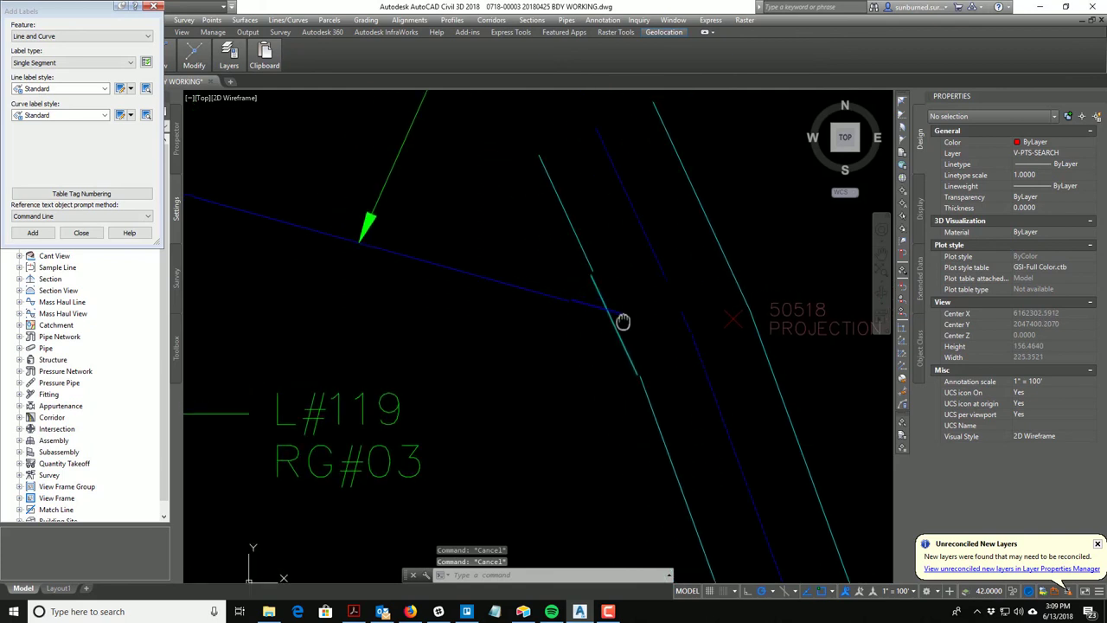
Close the Add Labels dialog.
{"action": "left_click", "coordinate": [153, 8]}
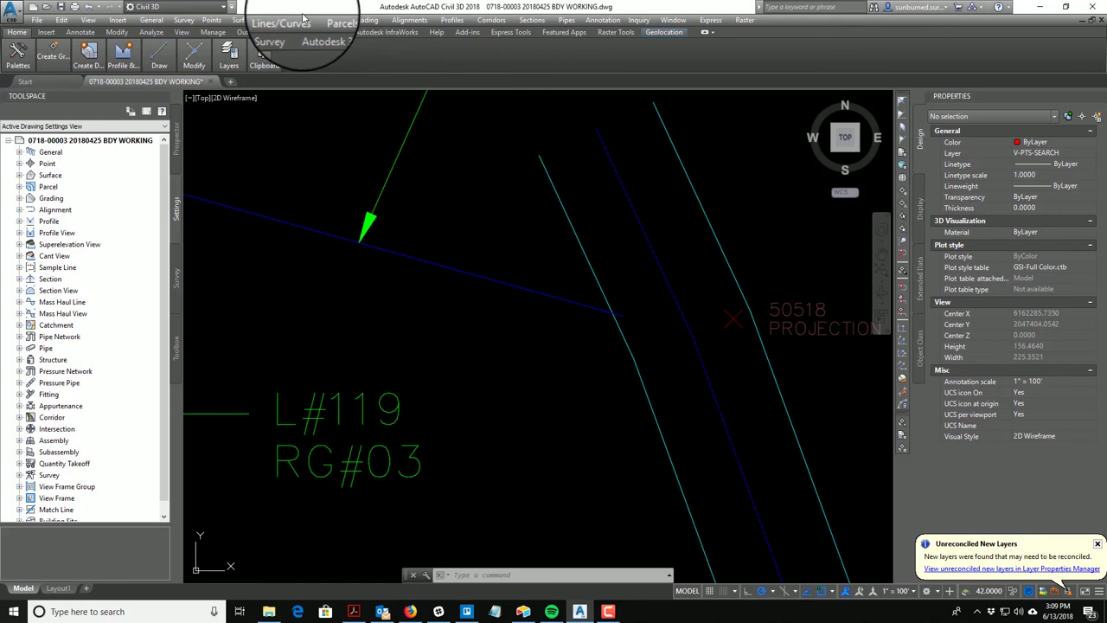
{"action": "mouse_move", "coordinate": [154, 40]}
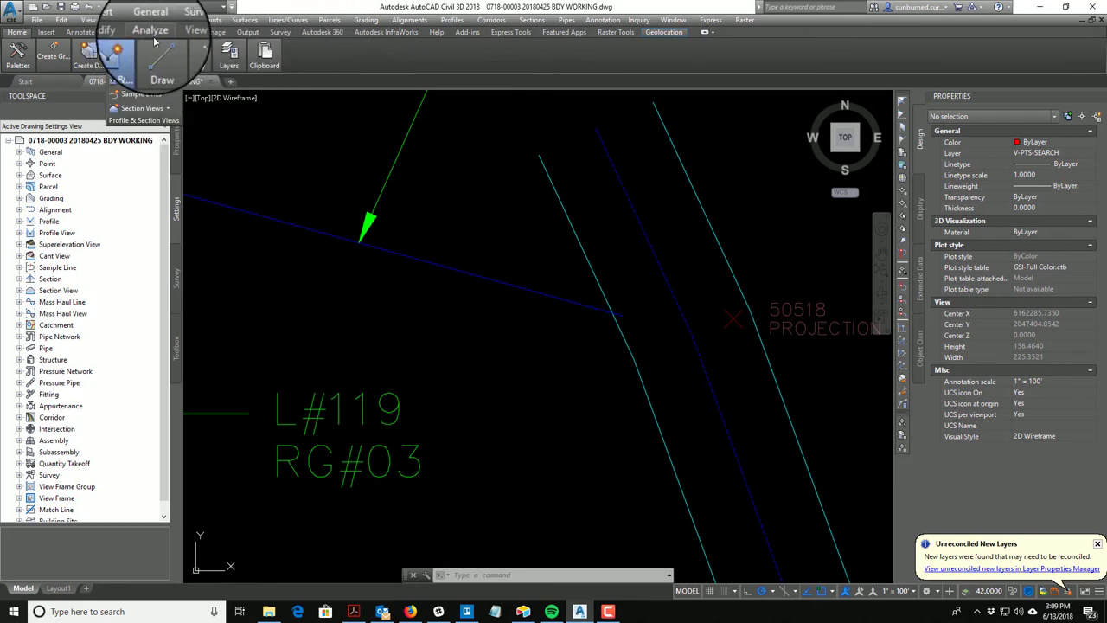
{"action": "left_click", "coordinate": [334, 180]}
{"action": "left_click", "coordinate": [336, 178]}
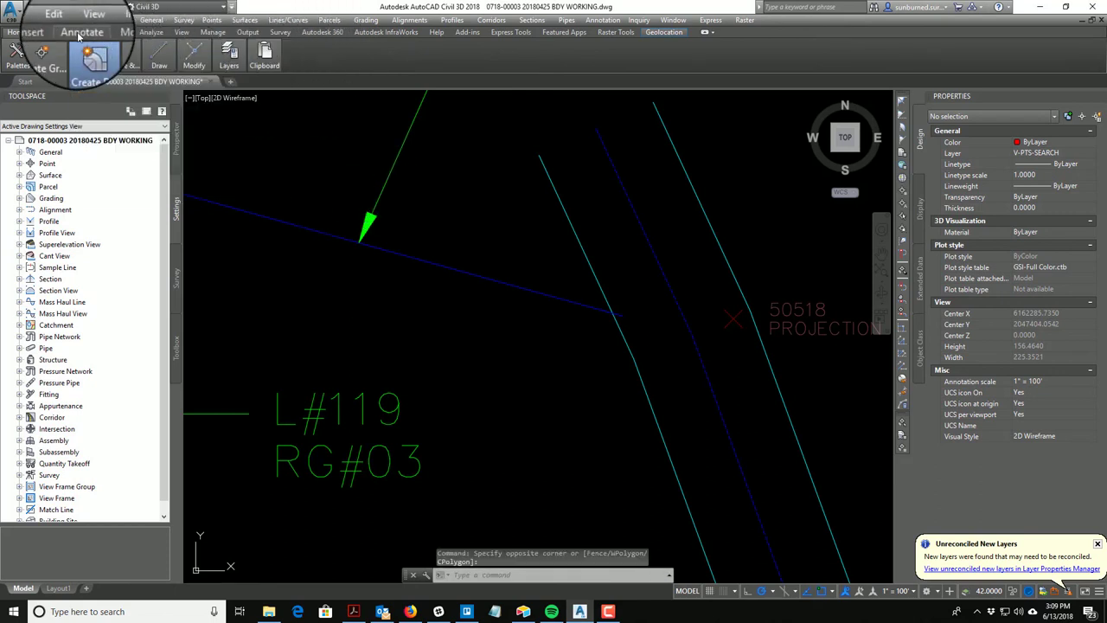
Try to place an aligned dimension between the blue boundary line's end and its crossing with the road's western edge.
{"action": "left_click", "coordinate": [79, 32]}
{"action": "mouse_move", "coordinate": [88, 57]}
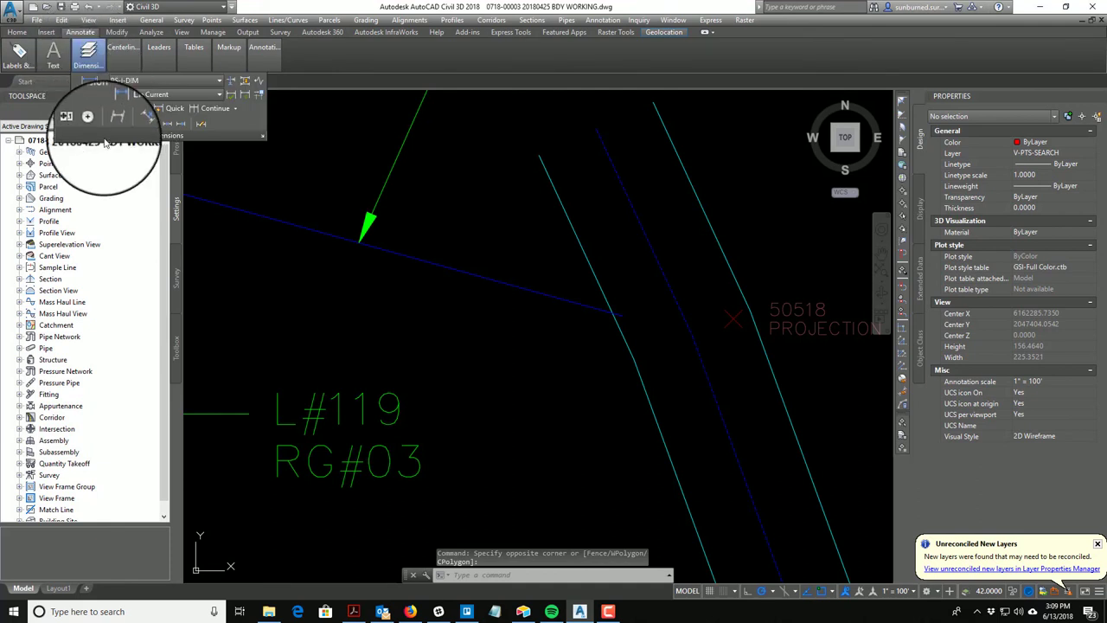
{"action": "left_click", "coordinate": [148, 110]}
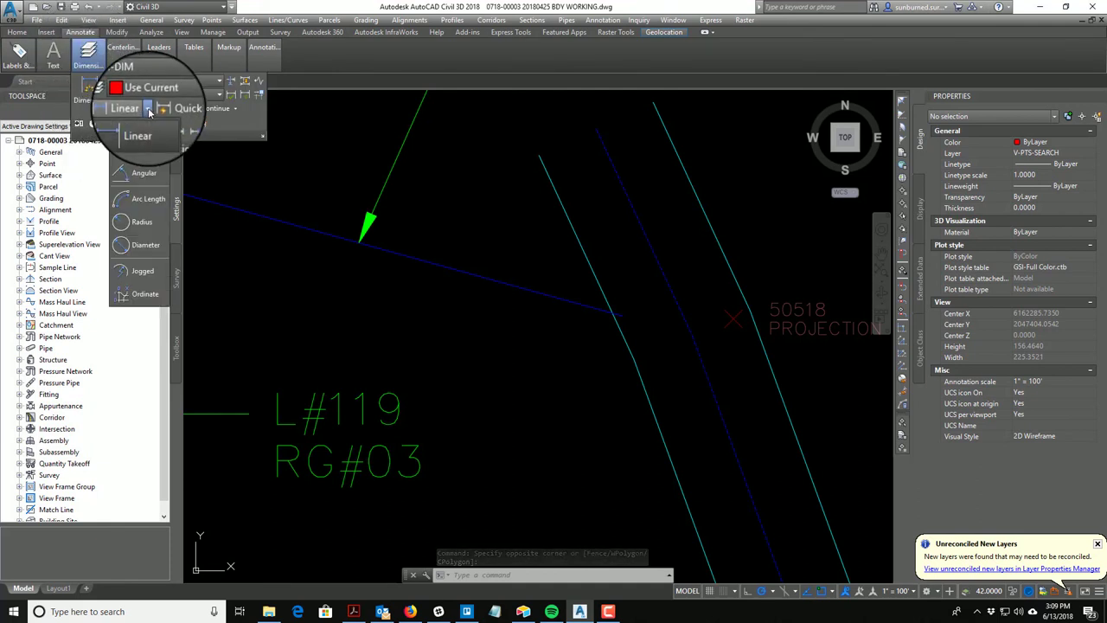
{"action": "left_click", "coordinate": [139, 149]}
{"action": "scroll", "coordinate": [616, 336], "scroll_direction": "up", "scroll_amount": 2}
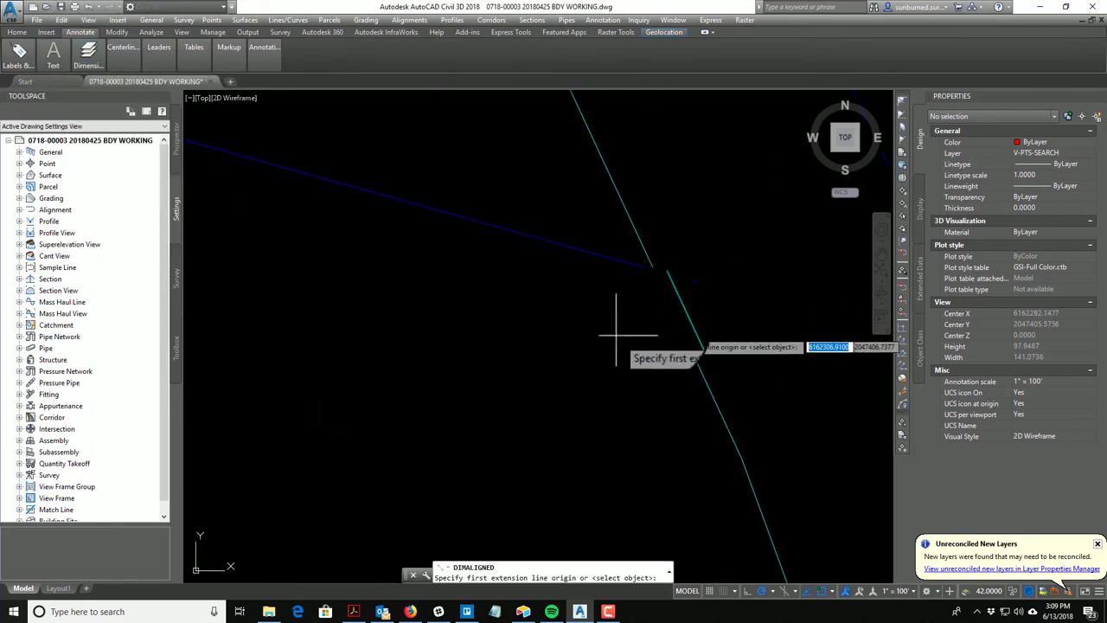
{"action": "left_click", "coordinate": [662, 268]}
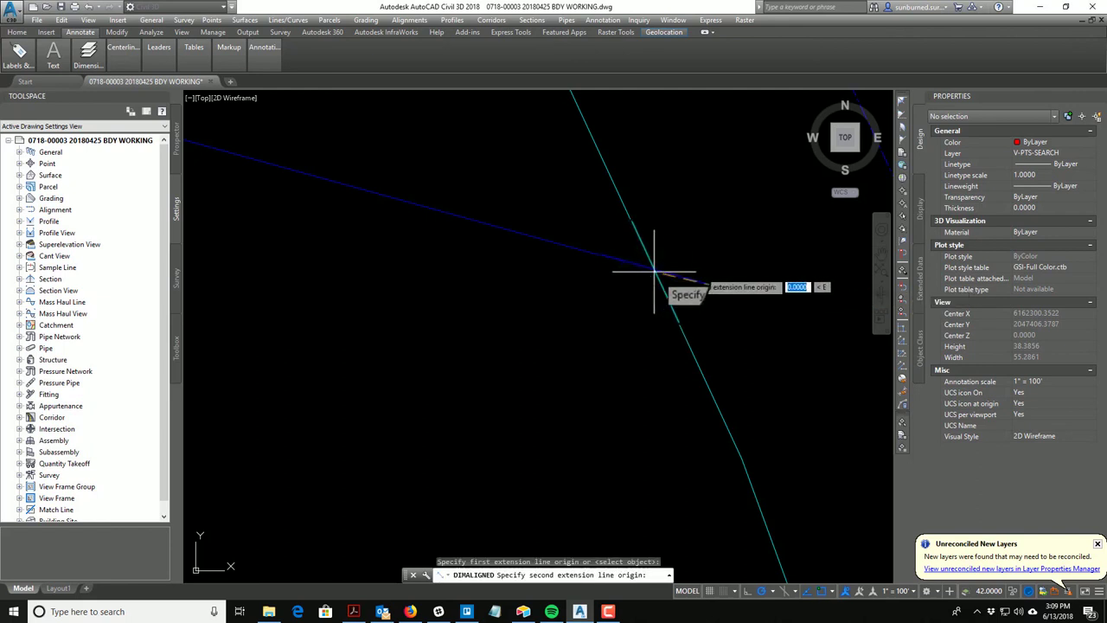
{"action": "right_click", "coordinate": [655, 271], "text": "shift"}
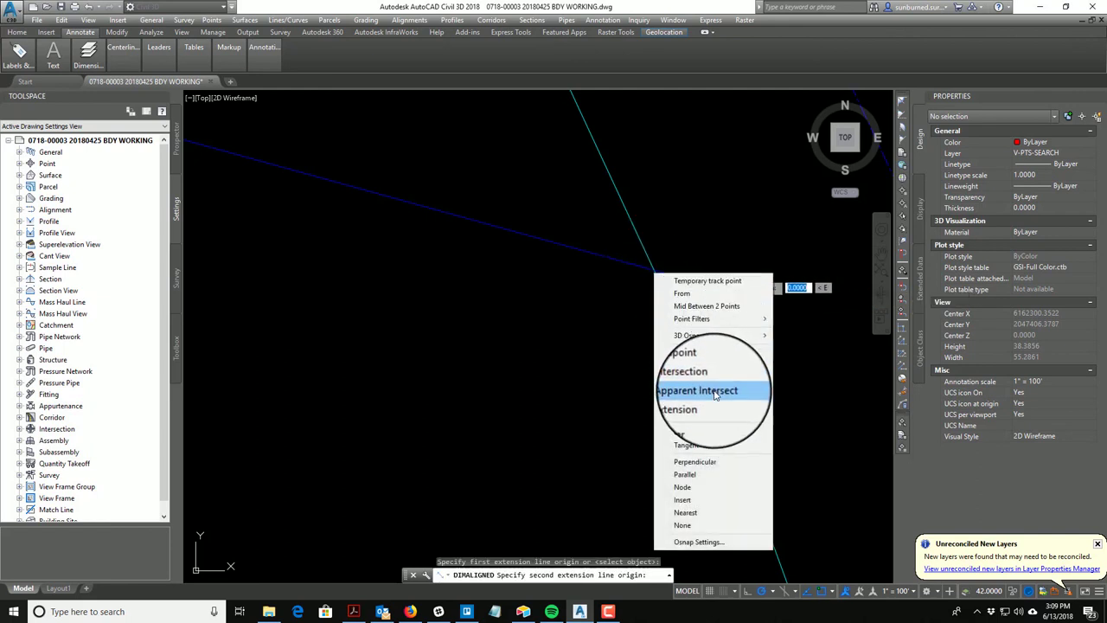
{"action": "left_click", "coordinate": [717, 369]}
{"action": "type", "text": "NEA"}
{"action": "key", "text": "Return"}
{"action": "left_click", "coordinate": [653, 269]}
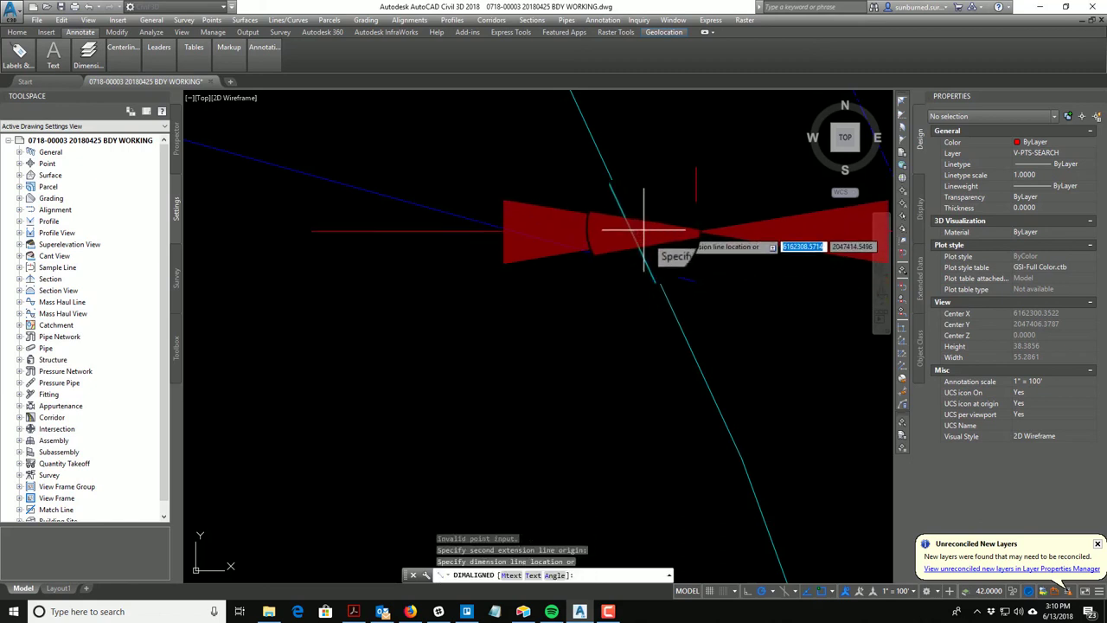
{"action": "key", "text": "Escape"}
Flatten the blue boundary line and the road's western edge line to 2D, keeping the default No for removing hidden lines.
{"action": "type", "text": "FLATTEN"}
{"action": "key", "text": "Return"}
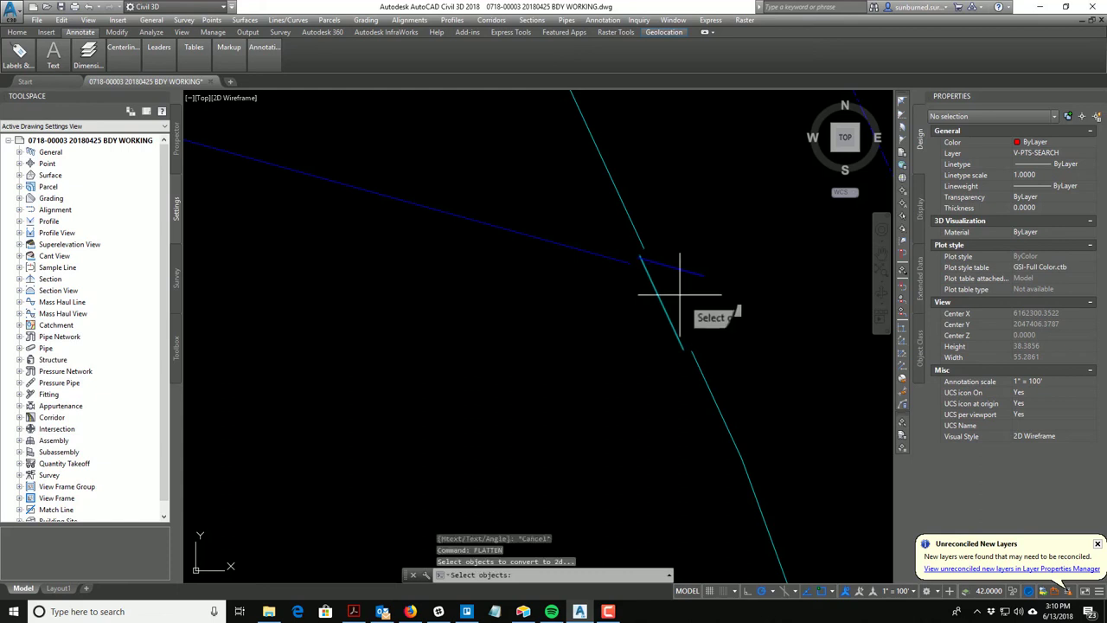
{"action": "left_click", "coordinate": [680, 294]}
{"action": "left_click", "coordinate": [671, 243]}
{"action": "key", "text": "Return"}
{"action": "key", "text": "Return"}
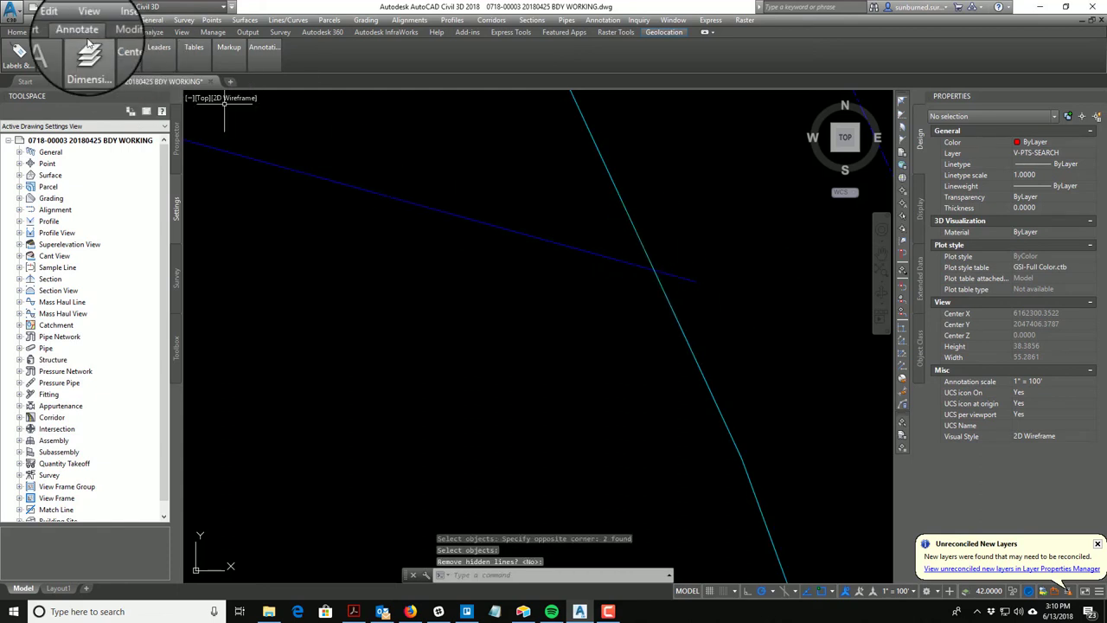
Place an aligned dimension from the boundary line's crossing with the road's western edge to the boundary line's end.
{"action": "left_click", "coordinate": [89, 45]}
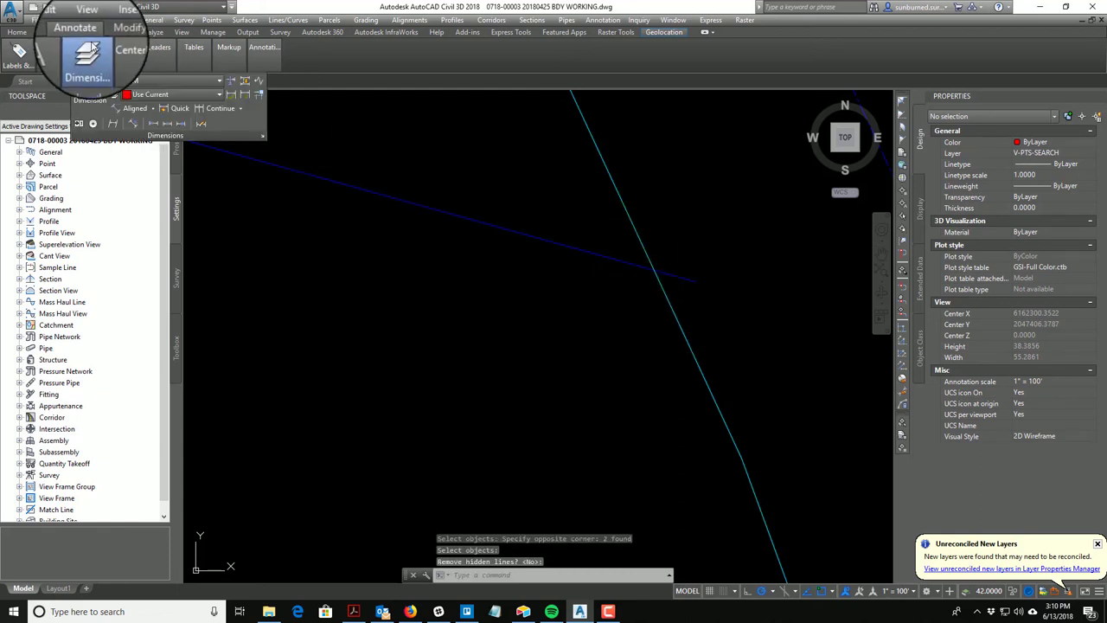
{"action": "left_click", "coordinate": [152, 109]}
{"action": "left_click", "coordinate": [138, 151]}
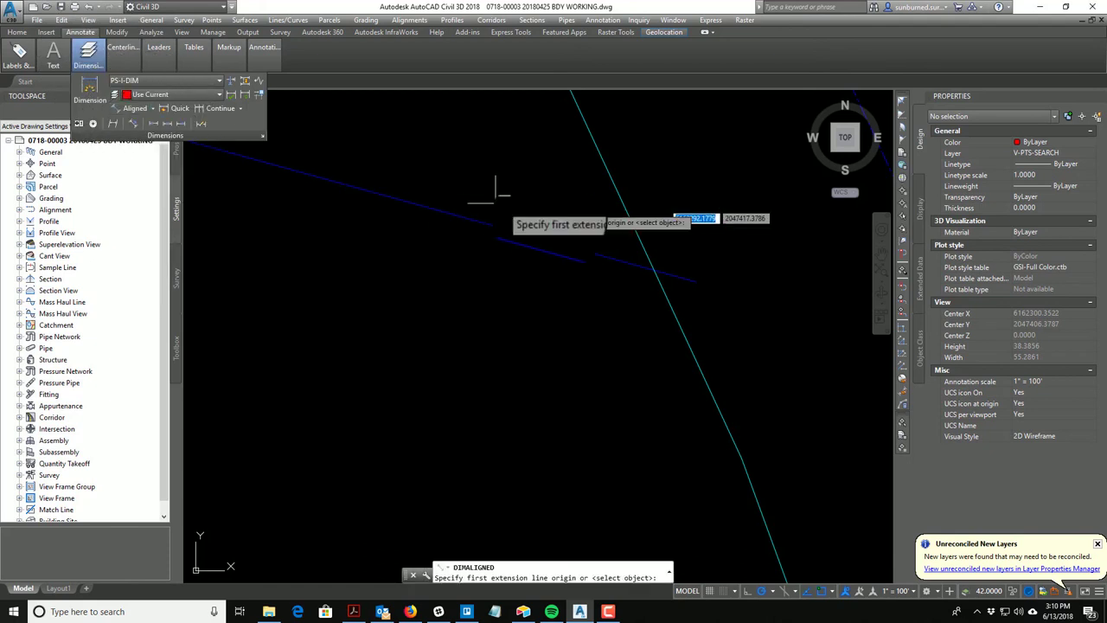
{"action": "left_click", "coordinate": [655, 270]}
{"action": "left_click", "coordinate": [697, 280]}
{"action": "scroll", "coordinate": [704, 239], "scroll_direction": "down", "scroll_amount": 6}
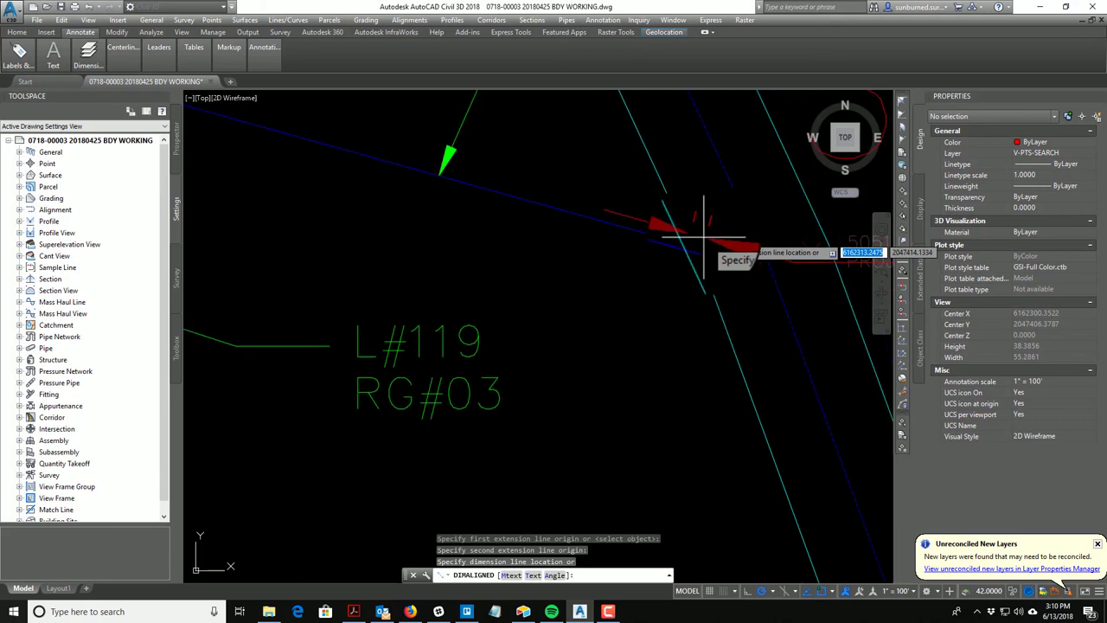
{"action": "left_click", "coordinate": [702, 238]}
{"action": "middle_click_drag", "start_coordinate": [837, 263], "coordinate": [596, 352]}
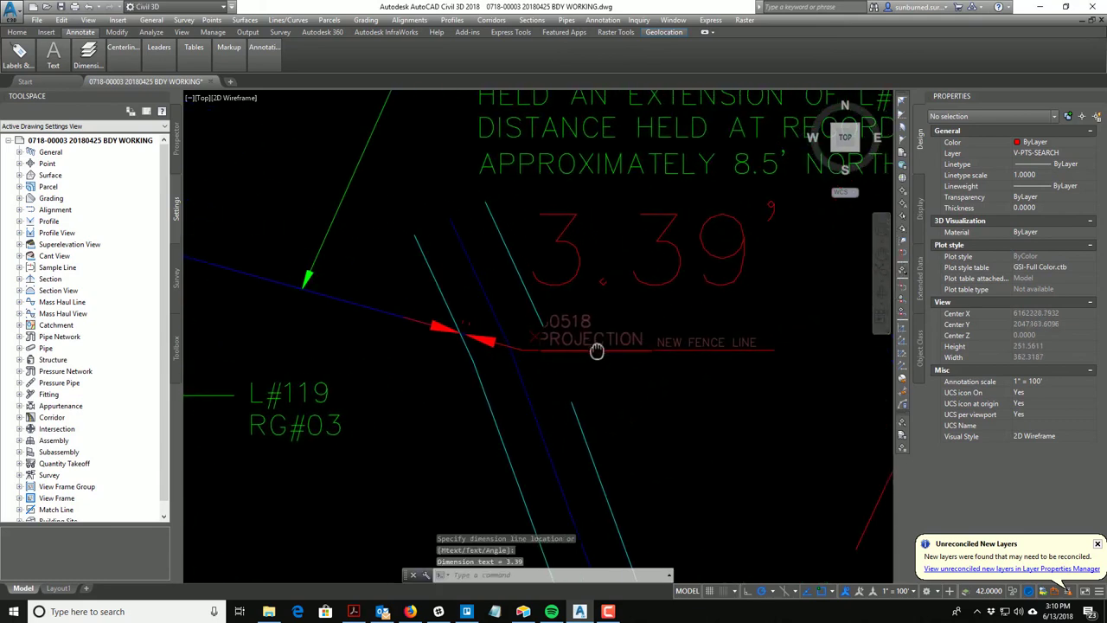
{"action": "scroll", "coordinate": [712, 291], "scroll_direction": "up", "scroll_amount": 6}
{"action": "scroll", "coordinate": [713, 291], "scroll_direction": "down", "scroll_amount": 6}
{"action": "key", "text": "Escape"}
{"action": "left_click", "coordinate": [729, 295]}
{"action": "left_click", "coordinate": [694, 255]}
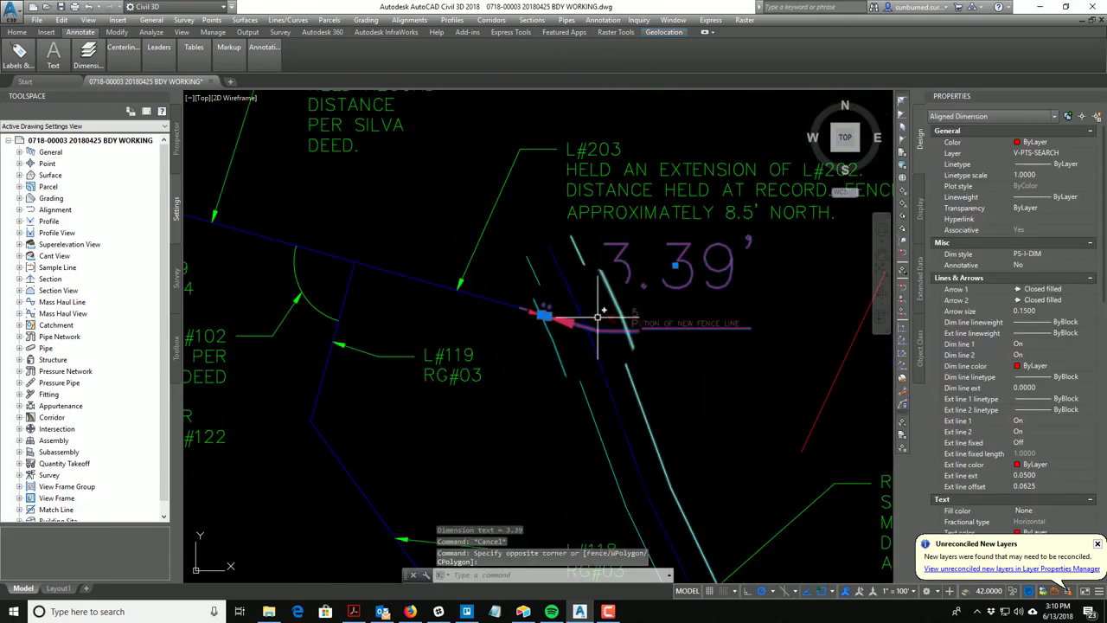
{"action": "scroll", "coordinate": [590, 314], "scroll_direction": "up", "scroll_amount": 4}
{"action": "scroll", "coordinate": [510, 346], "scroll_direction": "down", "scroll_amount": 3}
{"action": "key", "text": "Escape"}
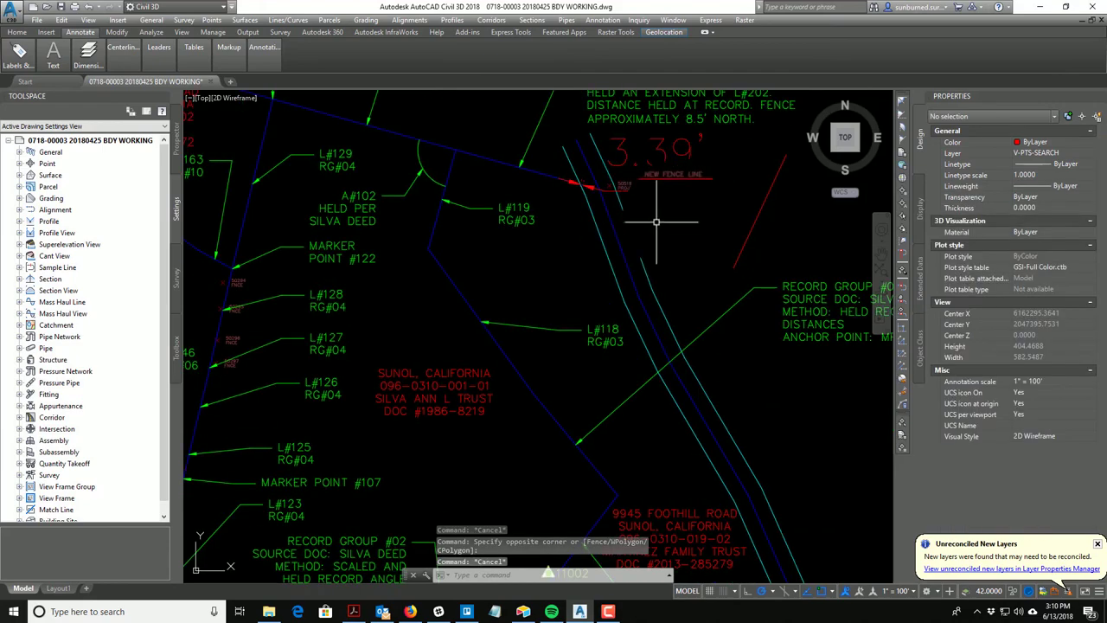
Delete the aligned dimension that marks the boundary line's overlap past the road's western edge.
{"action": "left_click", "coordinate": [713, 210]}
{"action": "left_click", "coordinate": [705, 219]}
{"action": "left_click", "coordinate": [706, 160]}
{"action": "left_click", "coordinate": [668, 162]}
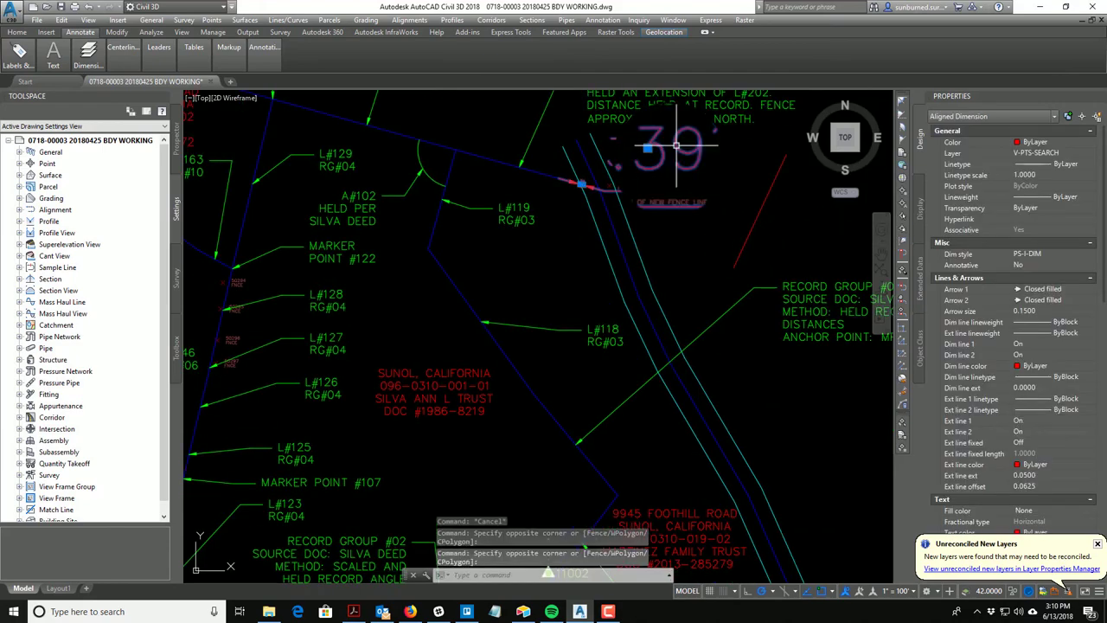
{"action": "key", "text": "Delete"}
Delete the stray red diagonal line east of the road's northern end.
{"action": "scroll", "coordinate": [691, 186], "scroll_direction": "down", "scroll_amount": 4}
{"action": "scroll", "coordinate": [683, 203], "scroll_direction": "down", "scroll_amount": 5}
{"action": "scroll", "coordinate": [683, 212], "scroll_direction": "up", "scroll_amount": 4}
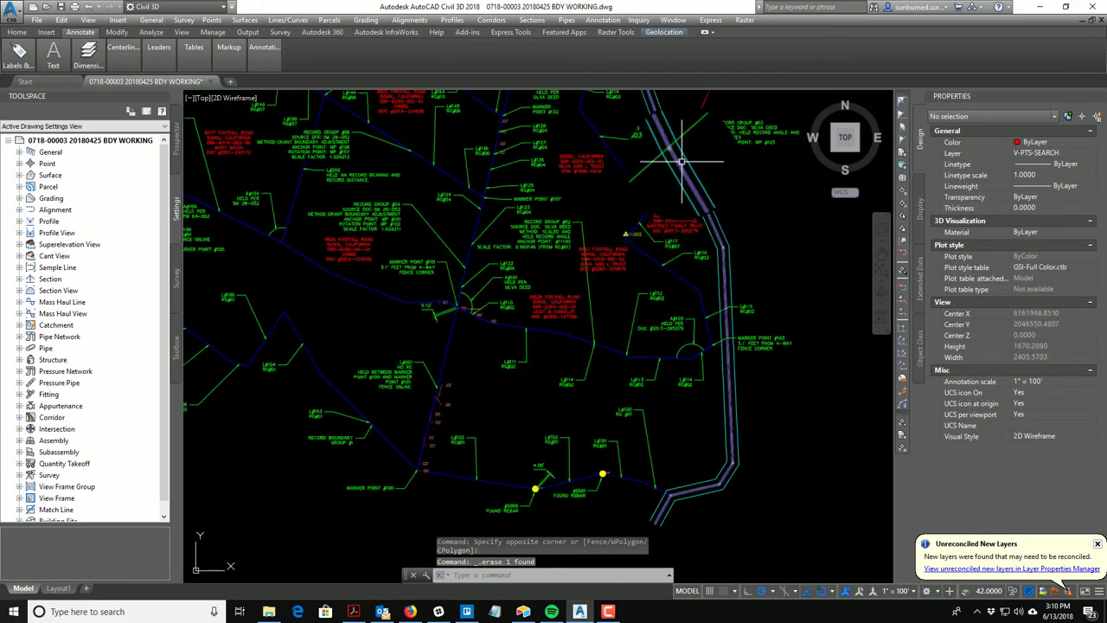
{"action": "scroll", "coordinate": [696, 206], "scroll_direction": "down", "scroll_amount": 2}
{"action": "left_click", "coordinate": [735, 187]}
{"action": "left_click", "coordinate": [702, 171]}
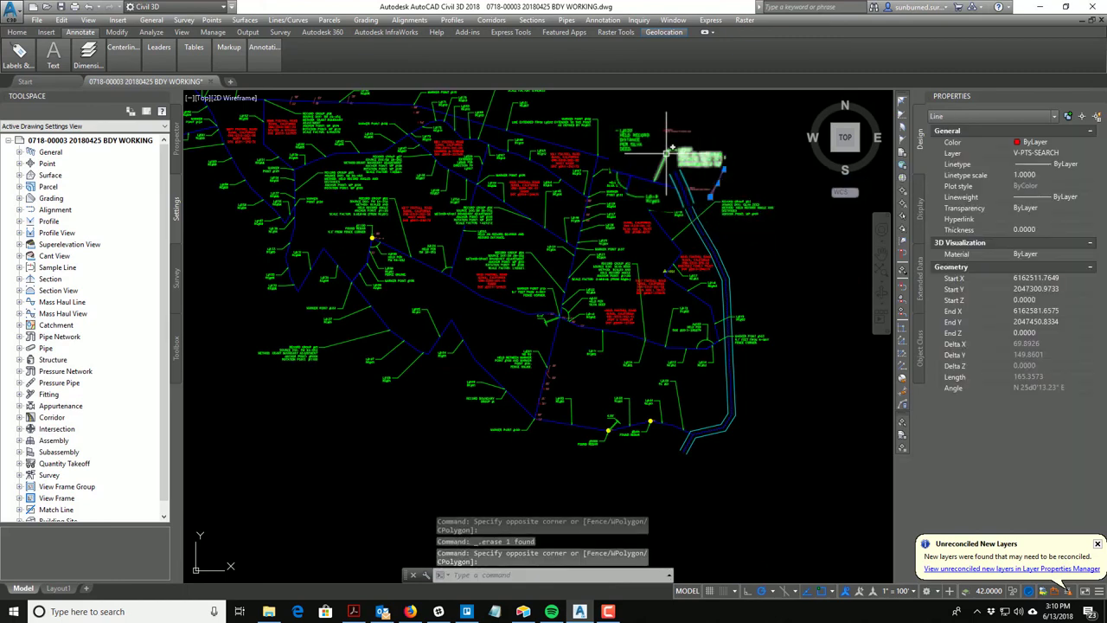
{"action": "key", "text": "Delete"}
{"action": "scroll", "coordinate": [666, 153], "scroll_direction": "up", "scroll_amount": 10}
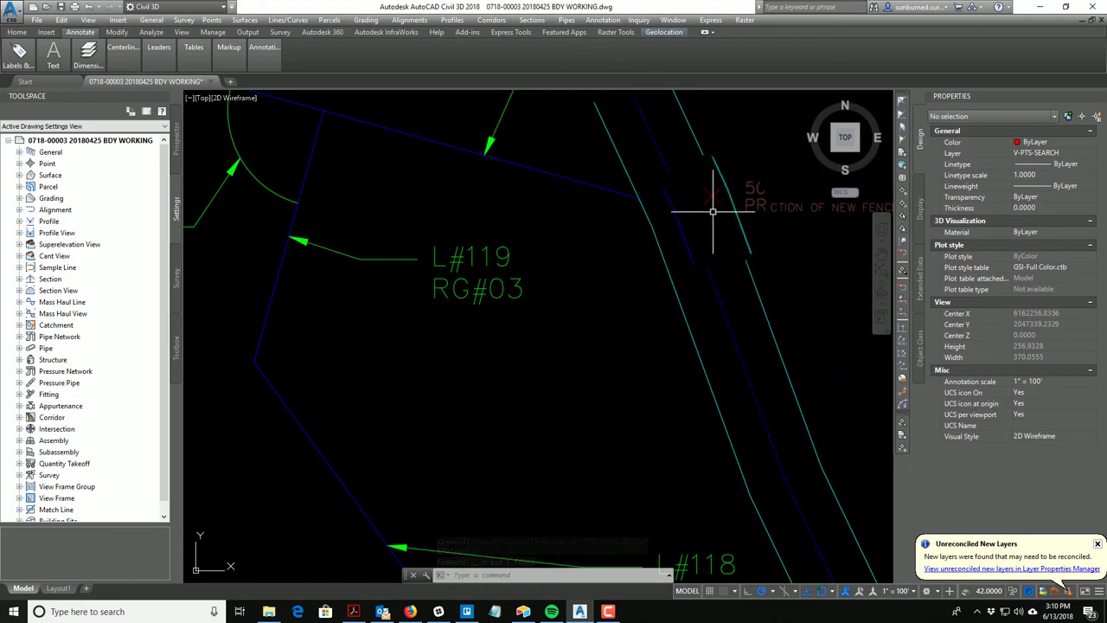
{"action": "scroll", "coordinate": [713, 211], "scroll_direction": "down", "scroll_amount": 6}
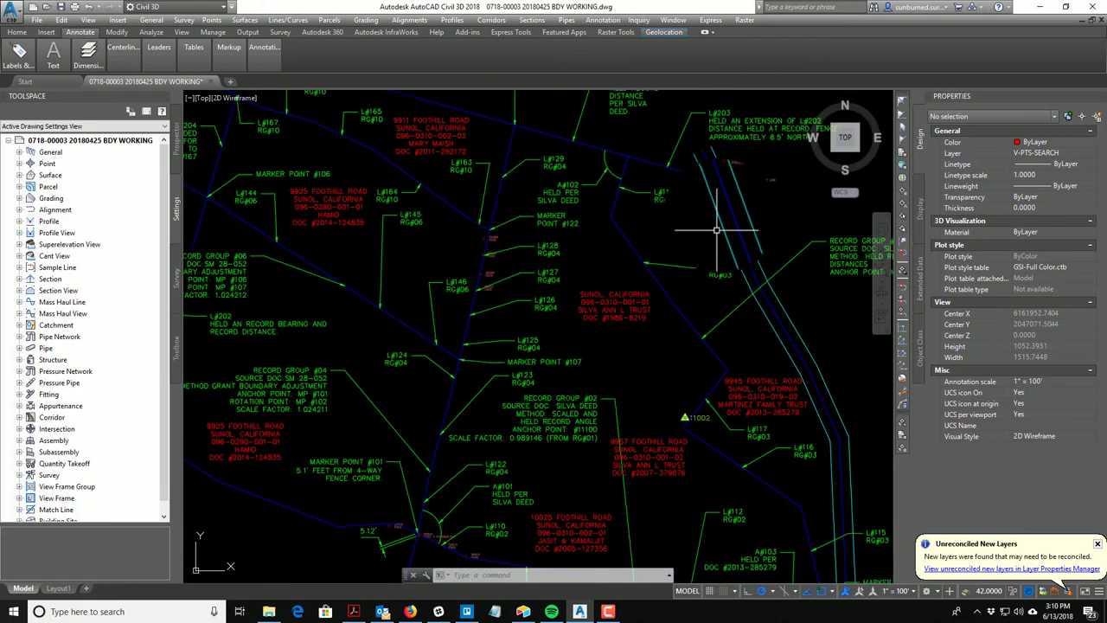
{"action": "scroll", "coordinate": [724, 227], "scroll_direction": "down", "scroll_amount": 8}
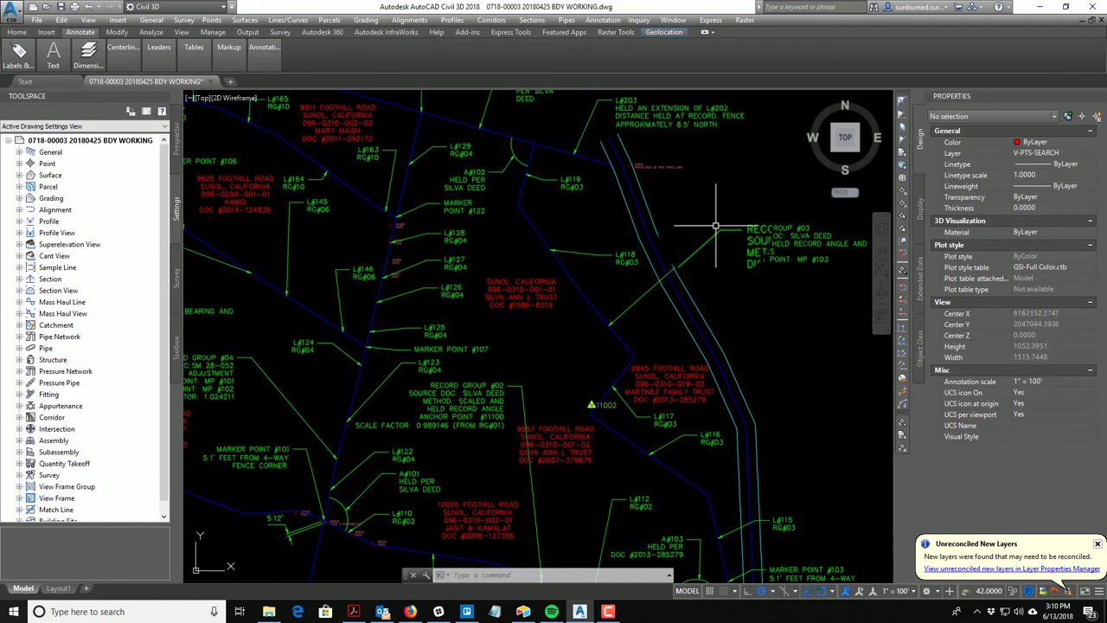
{"action": "mouse_move", "coordinate": [794, 285]}
{"action": "middle_mouse_down"}
{"action": "mouse_move", "coordinate": [790, 334]}
{"action": "mouse_move", "coordinate": [786, 274]}
{"action": "mouse_move", "coordinate": [791, 308]}
{"action": "middle_mouse_up"}
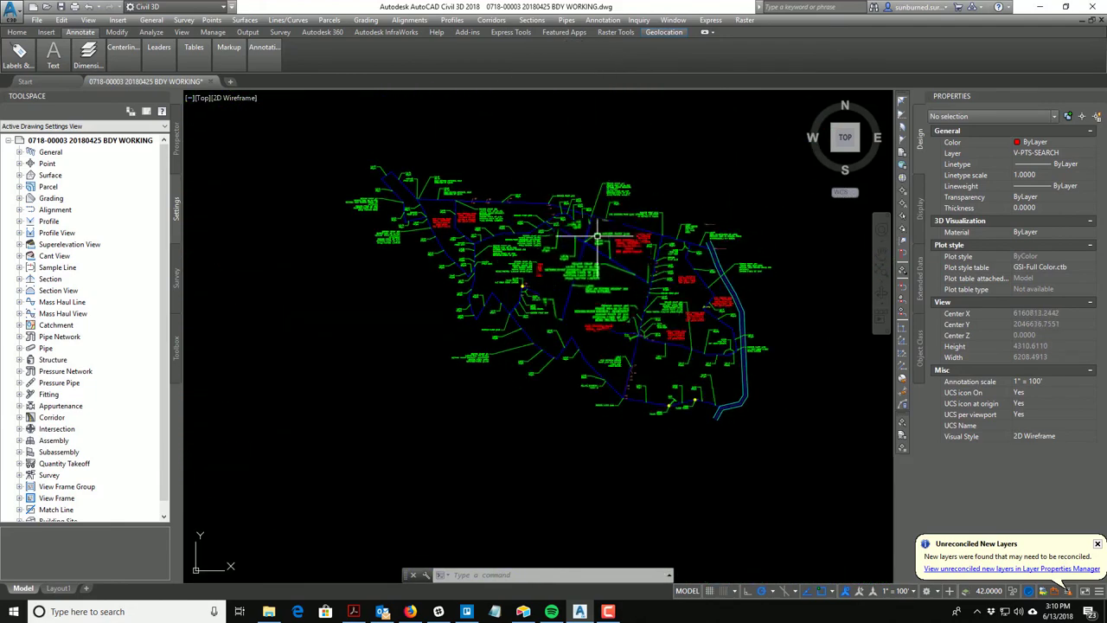